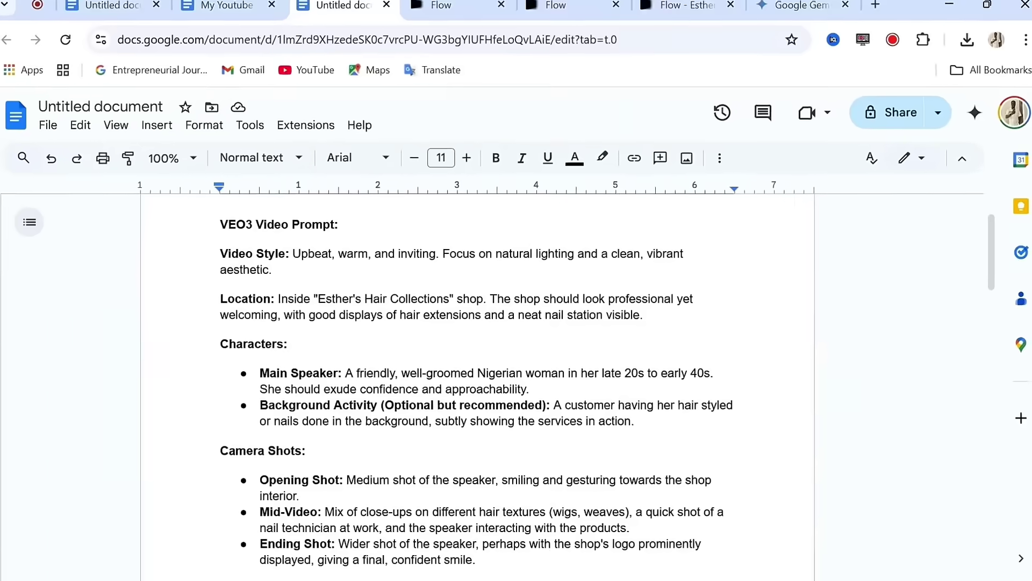
Step: Look over the VEO3 prompt's speaker, background and camera-shot sections, then switch to the Gemini chat
left_click_drag(207, 214, 473, 567)
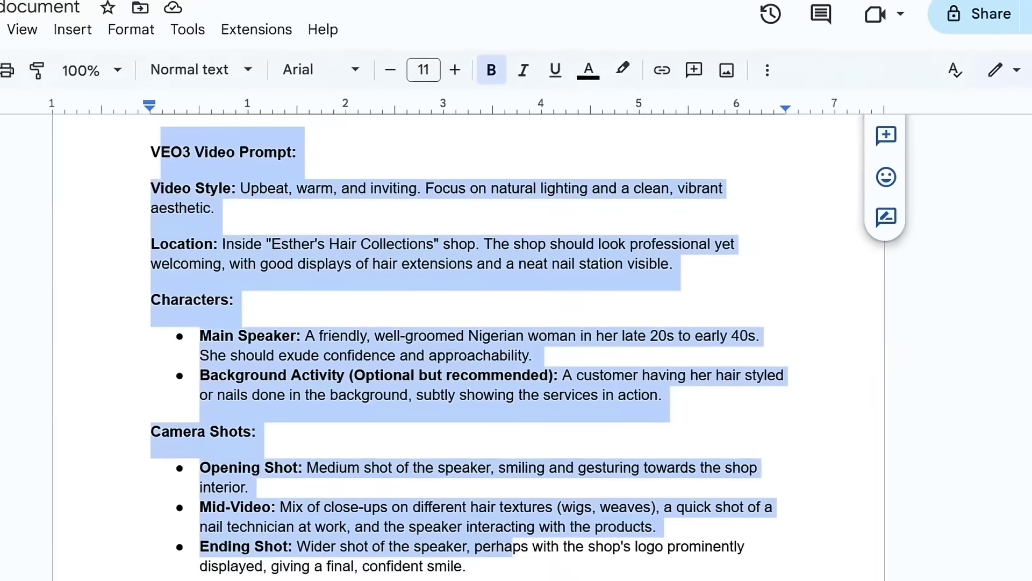
left_click(281, 124)
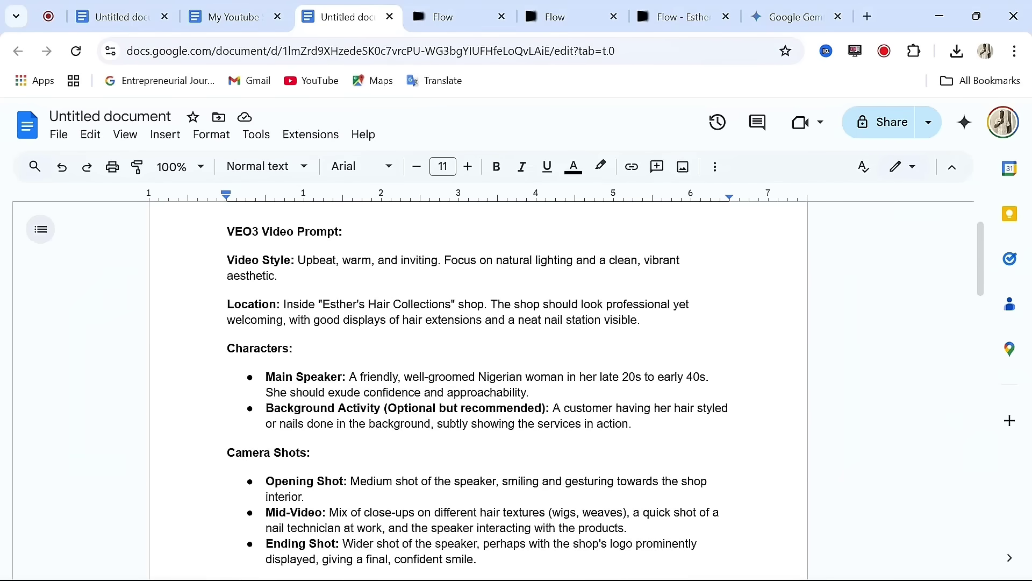
left_click_drag(226, 231, 511, 538)
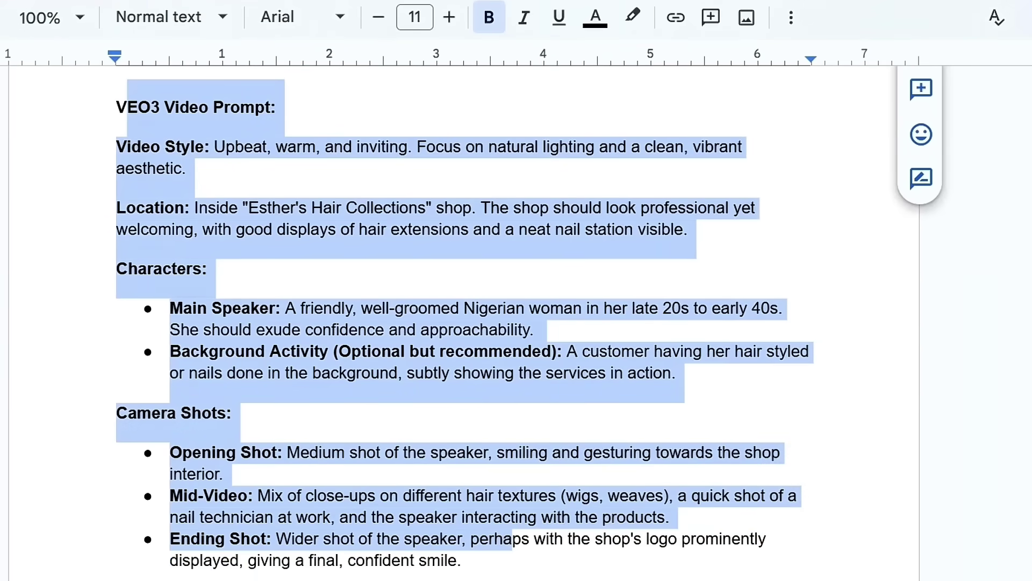
left_click(276, 106)
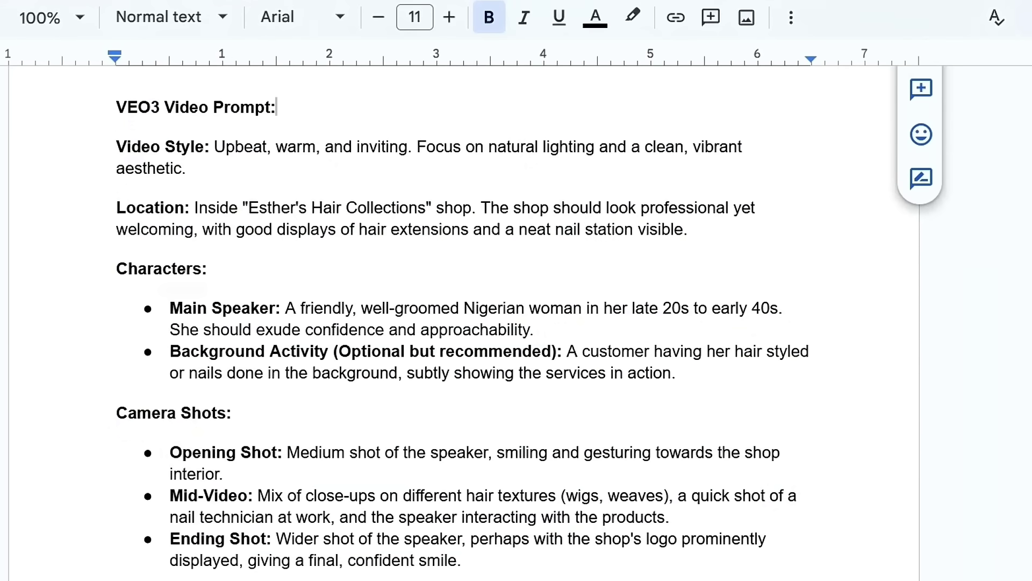
left_click(790, 17)
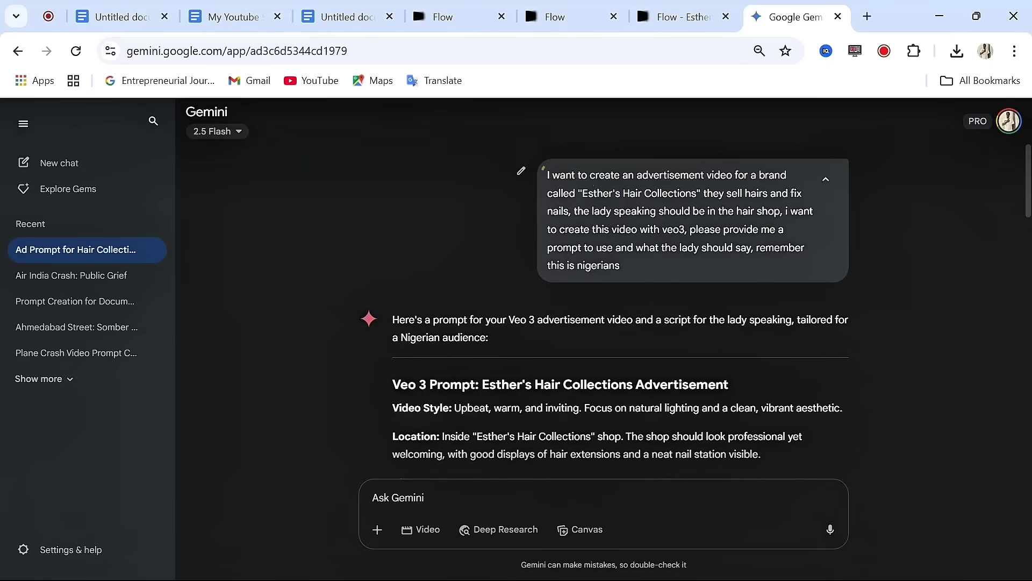
Step: Review the original Esther's Hair Collections ad request sent to Gemini
left_click_drag(546, 174, 633, 261)
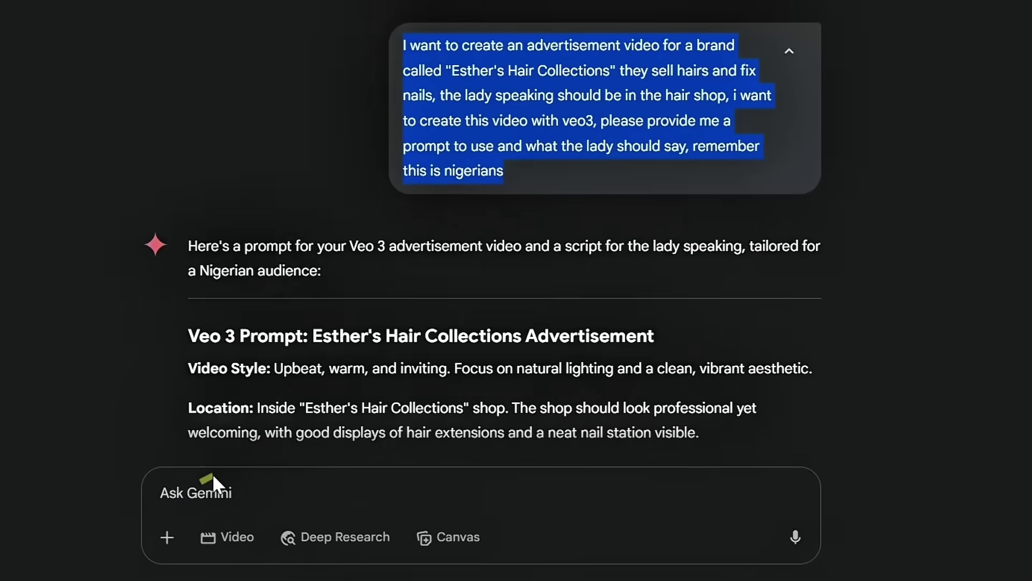
left_click(387, 496)
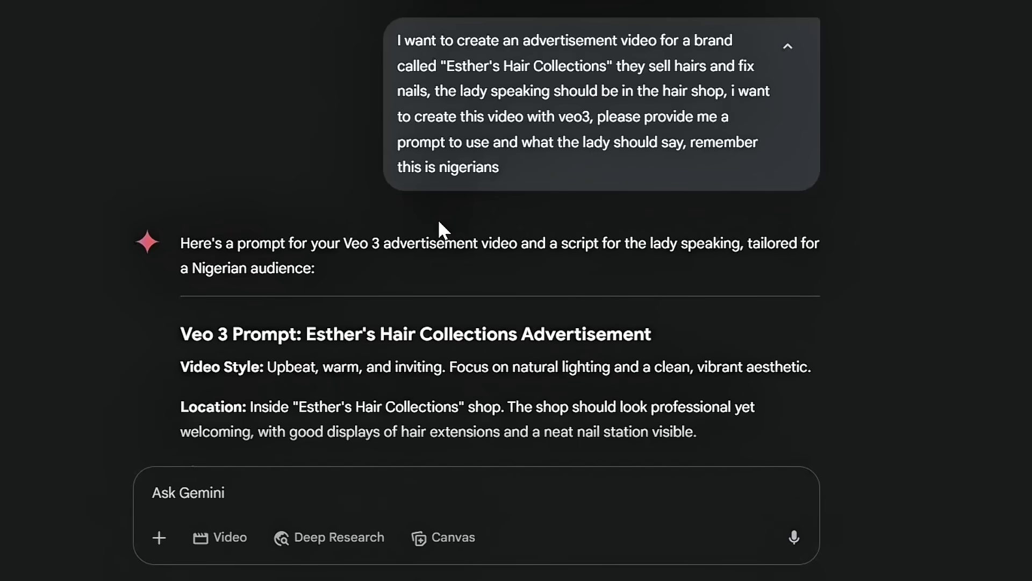
scroll(438, 218, "down", 2)
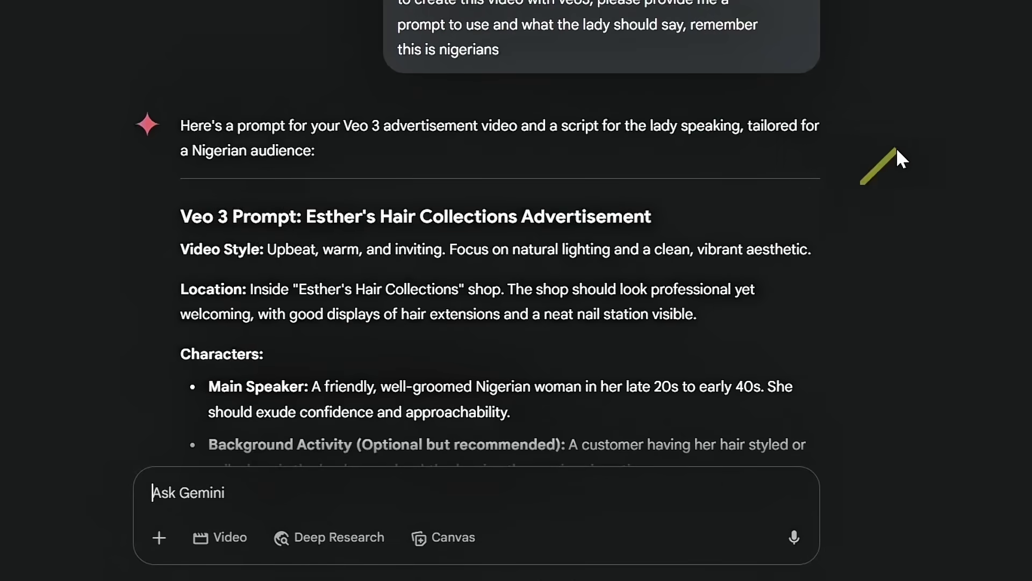
scroll(703, 140, "down", 1)
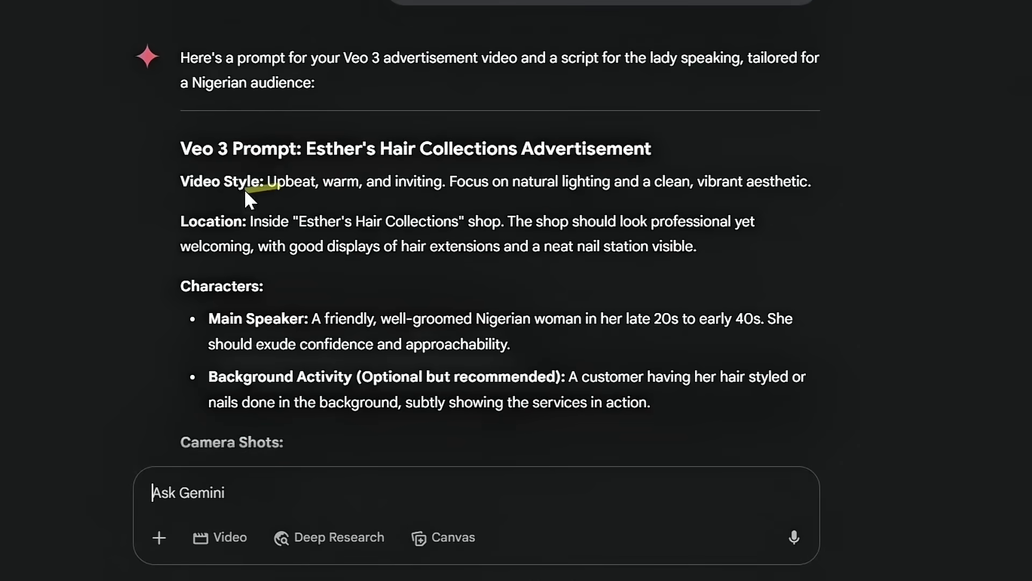
Step: Copy the Veo 3 Prompt section, from its heading to the Script heading, and return to Docs
left_click_drag(175, 144, 237, 160)
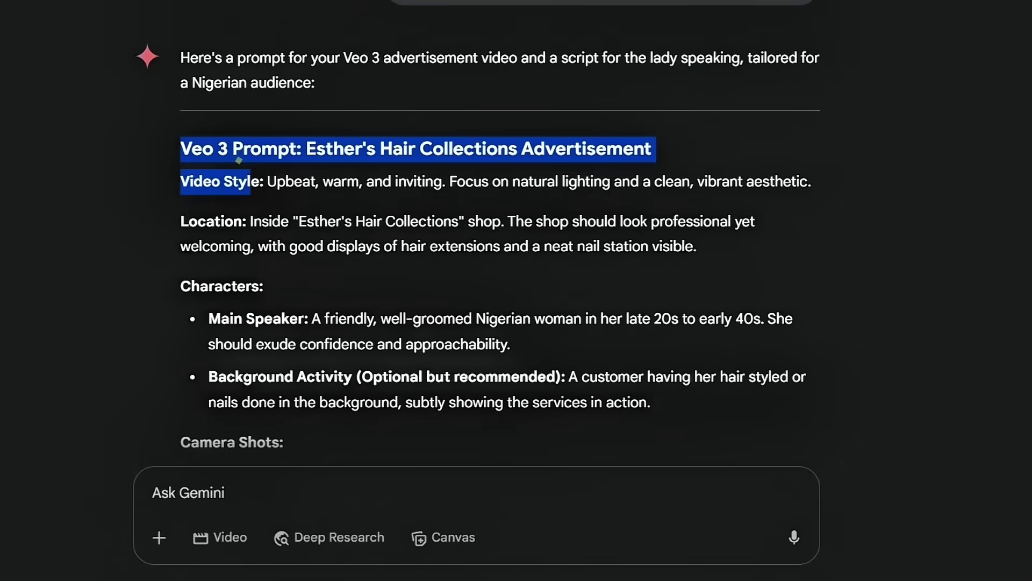
left_click(215, 161)
left_click_drag(179, 143, 331, 226)
scroll(473, 291, "down", 5)
scroll(456, 301, "down", 5)
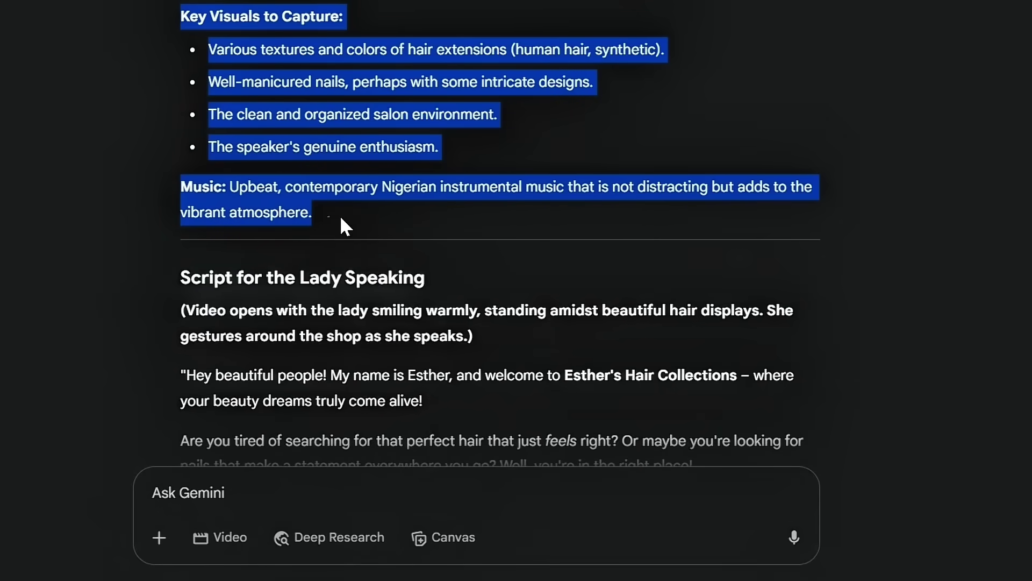
triple_click(175, 271)
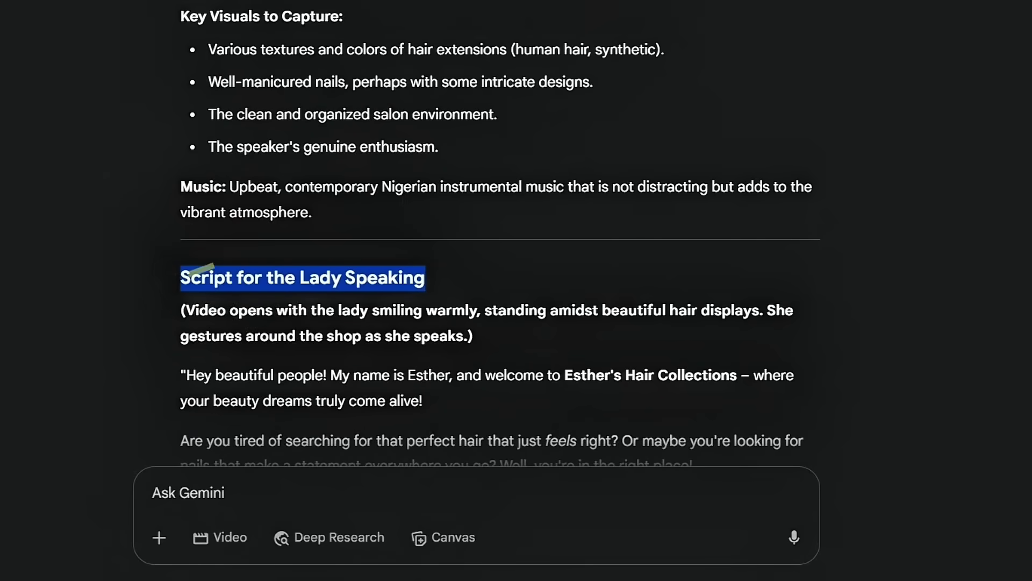
scroll(211, 168, "up", 5)
left_click_drag(317, 214, 182, 335)
scroll(198, 129, "up", 6)
right_click(209, 342)
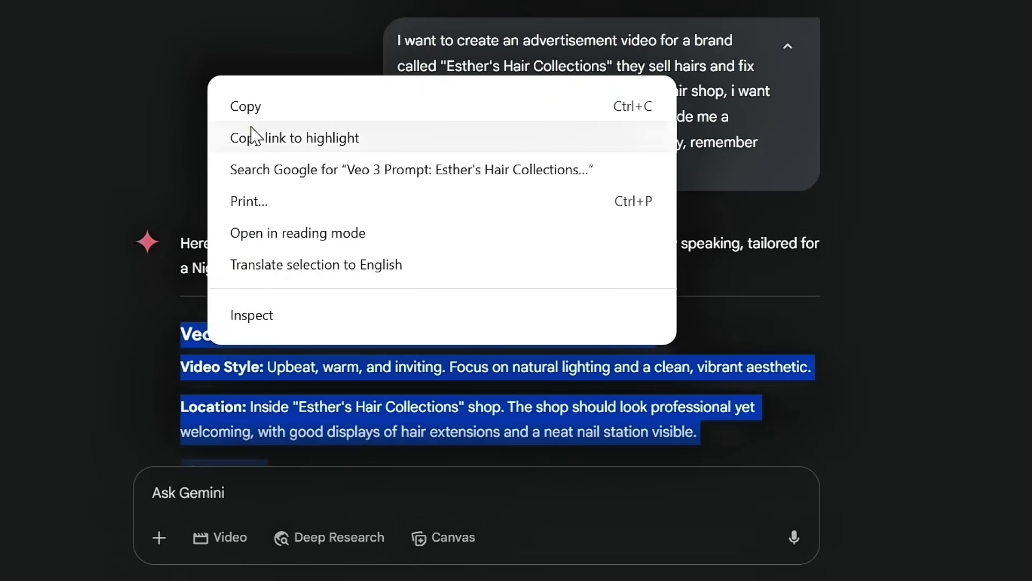
left_click(252, 106)
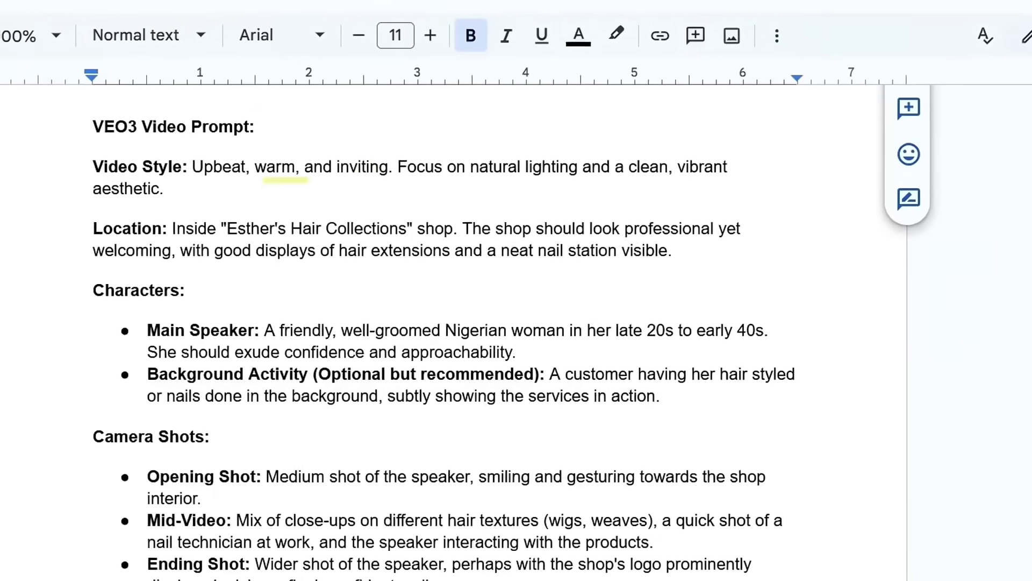
left_click_drag(93, 127, 431, 401)
left_click(160, 128)
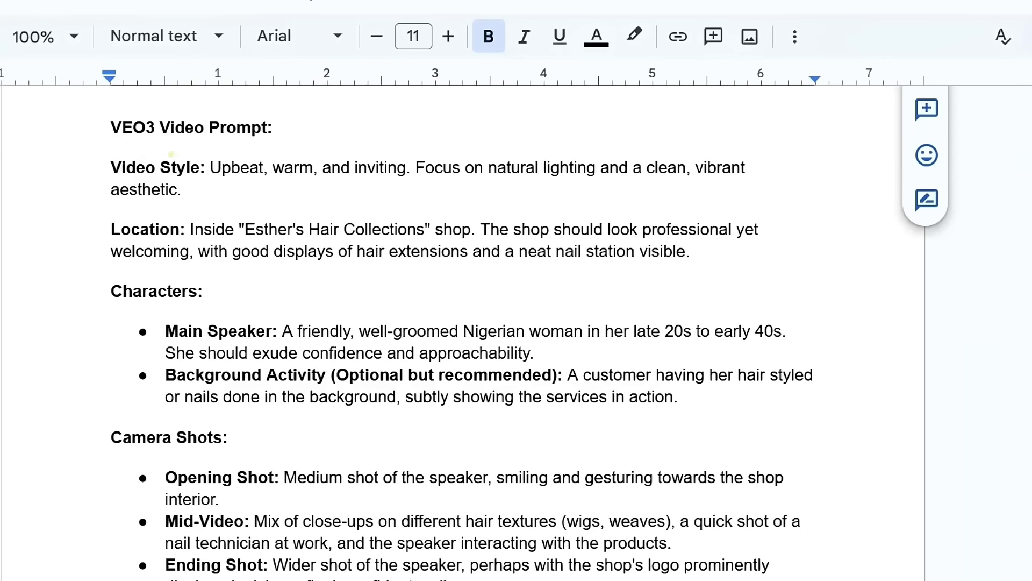
left_click_drag(110, 168, 199, 167)
left_click(178, 167)
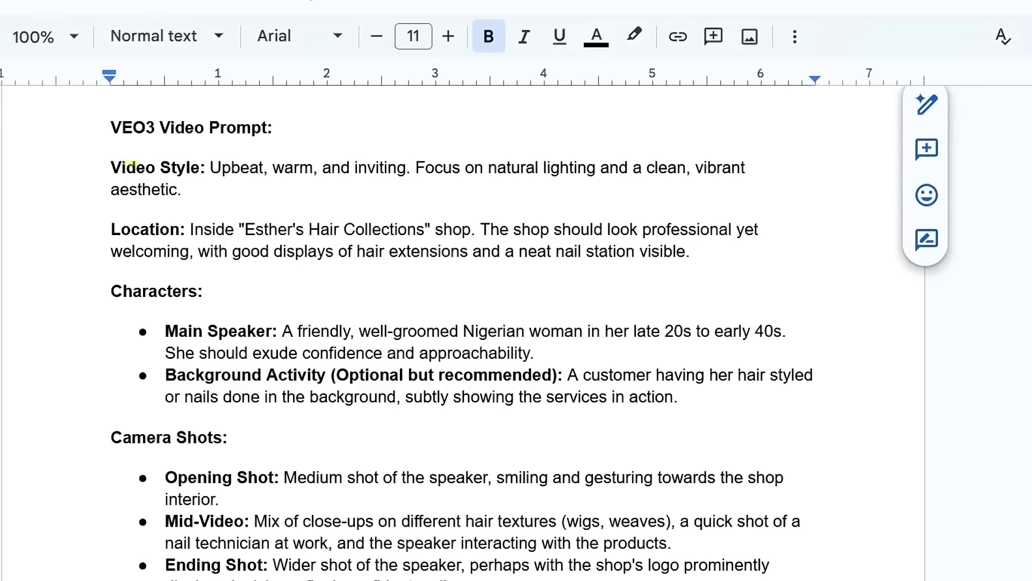
left_click(131, 228)
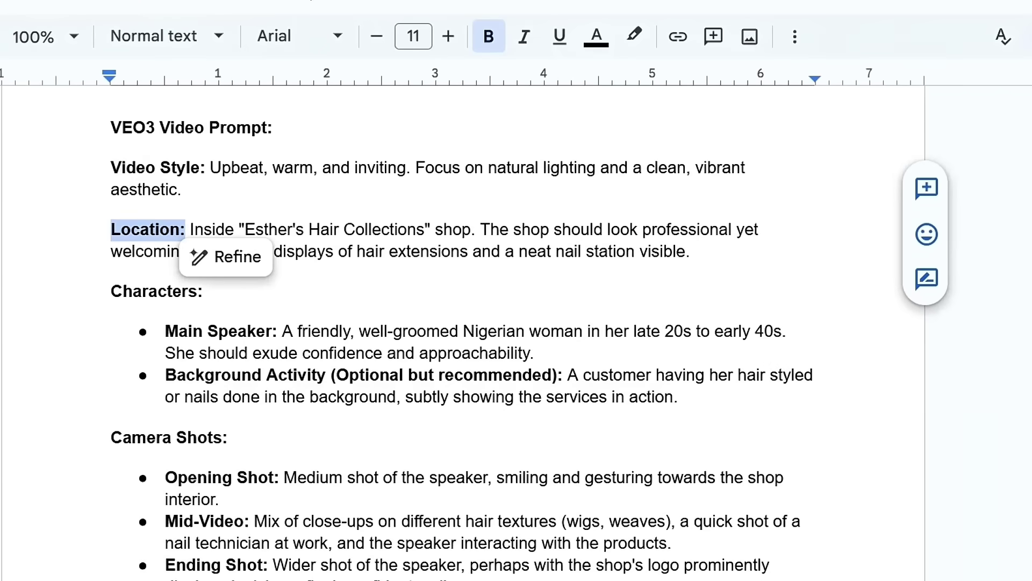
left_click(186, 229)
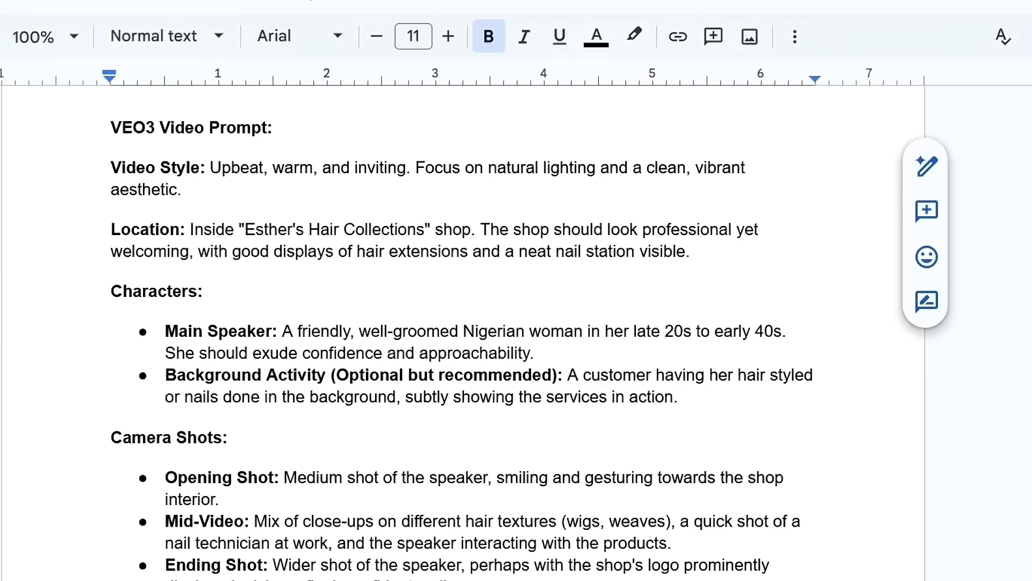
left_click_drag(224, 213, 471, 231)
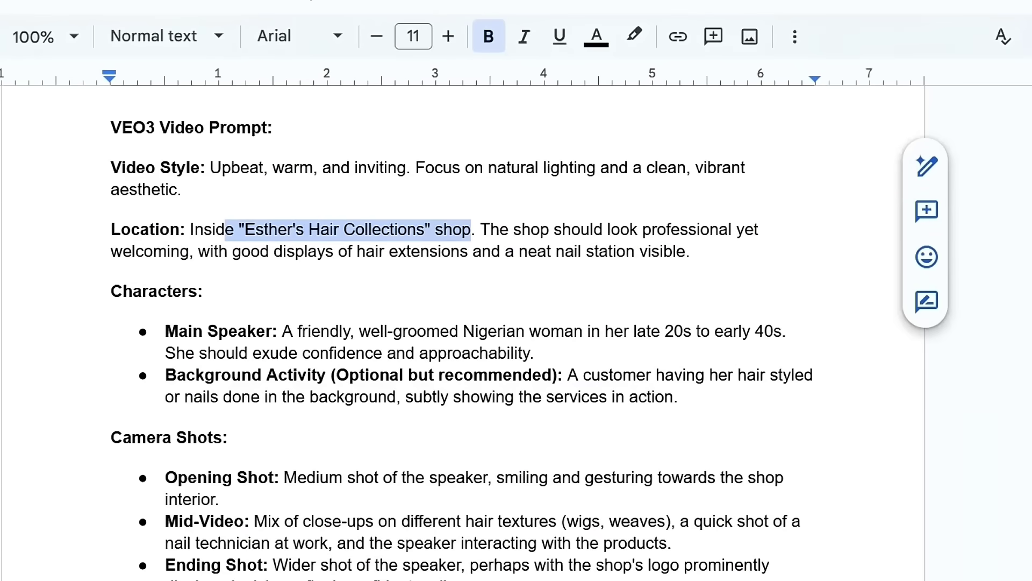
left_click(498, 229)
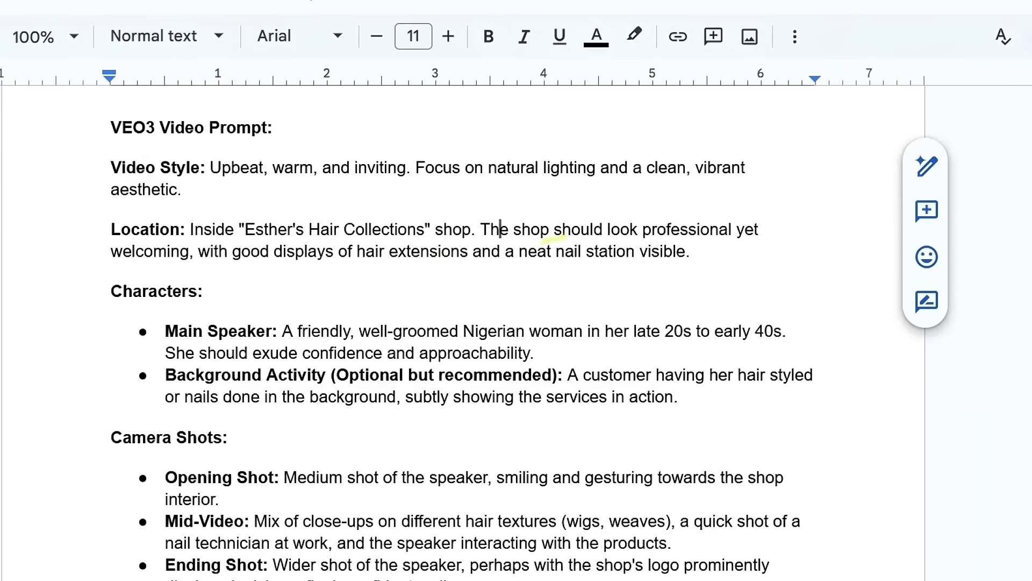
scroll(516, 333, "down", 3)
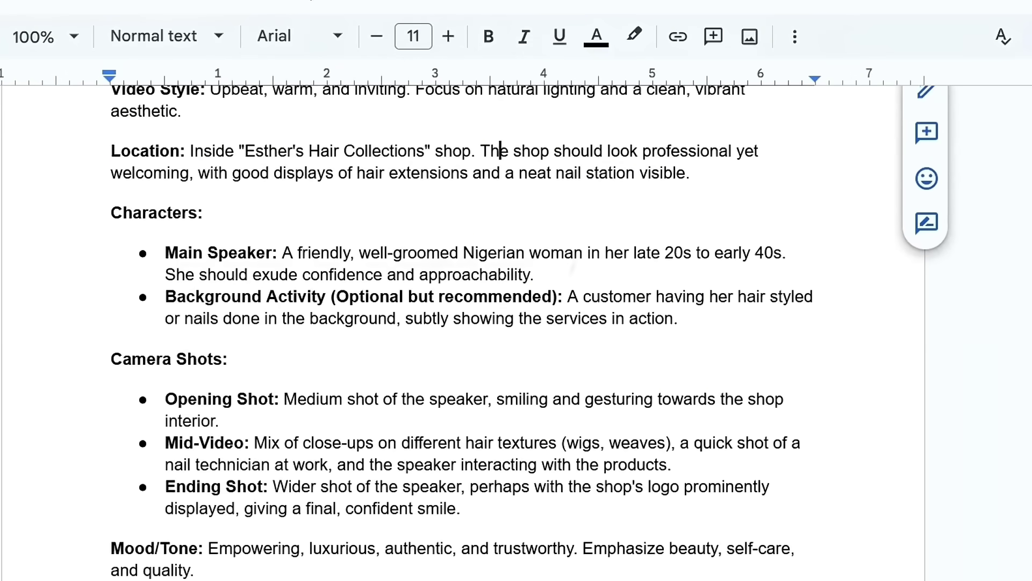
left_click_drag(210, 194, 111, 186)
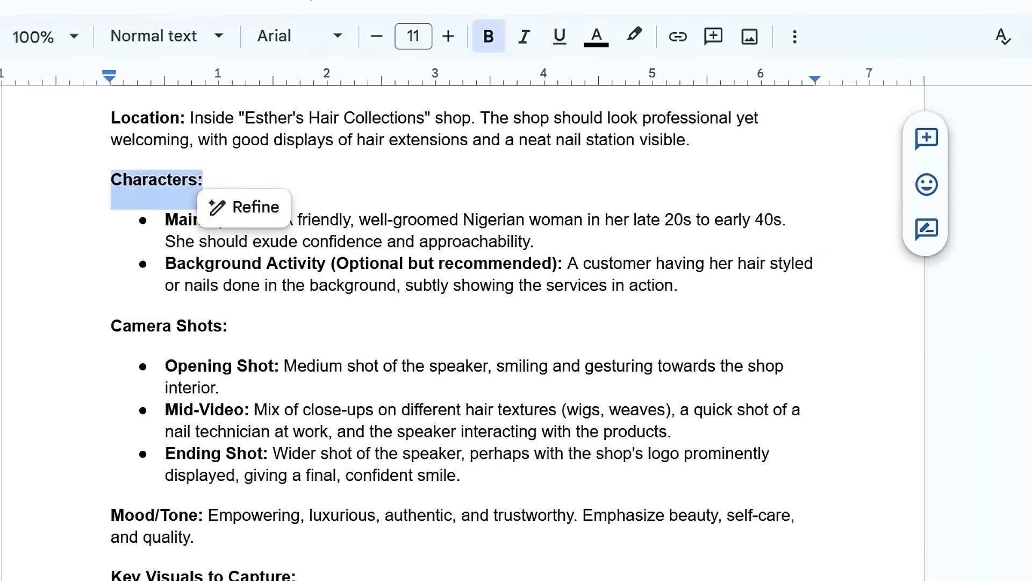
left_click(97, 184)
left_click_drag(165, 219, 272, 218)
left_click_drag(165, 263, 322, 263)
left_click_drag(165, 219, 256, 219)
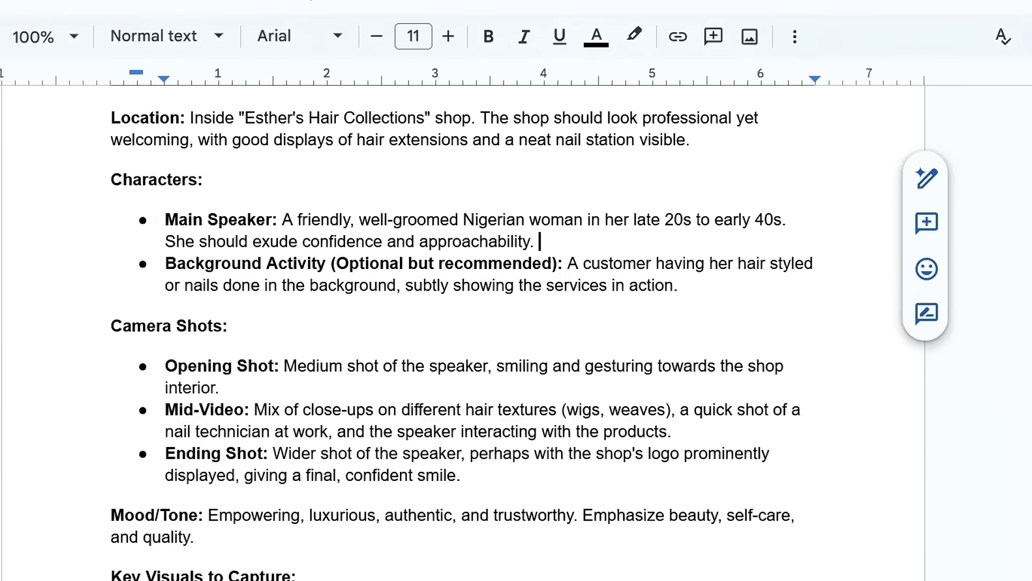
scroll(532, 333, "down", 1)
left_click(654, 345)
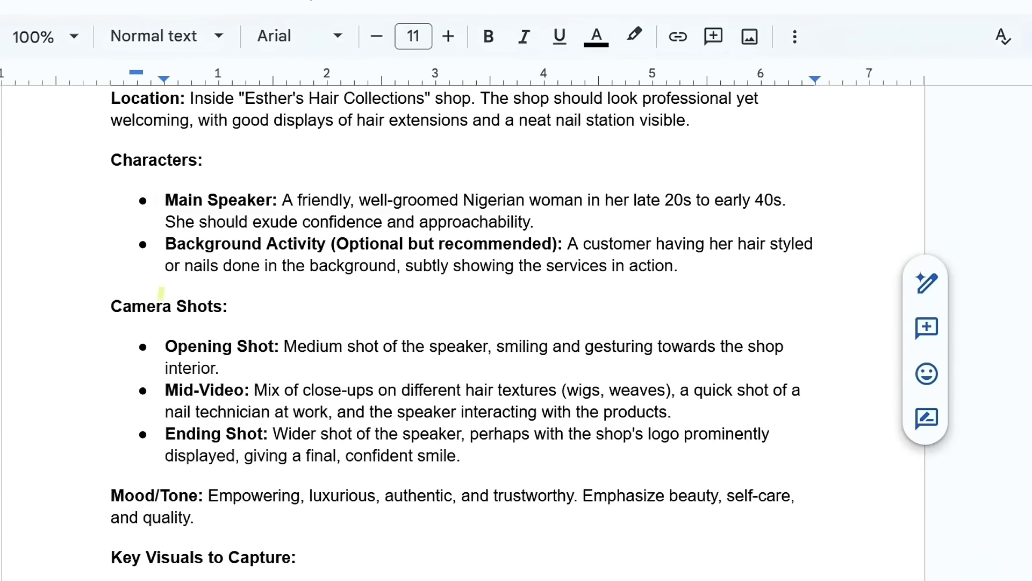
left_click_drag(232, 266, 199, 290)
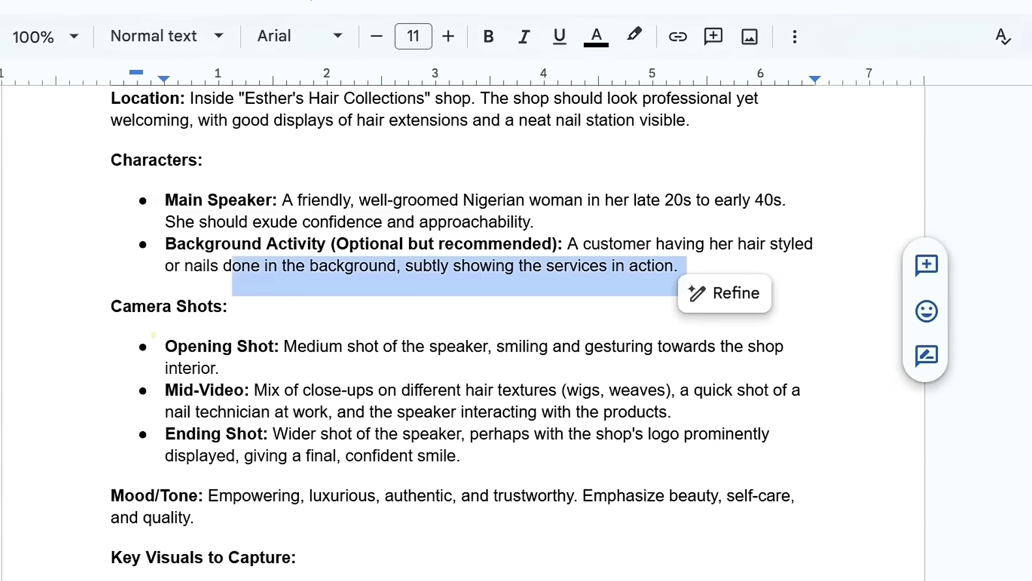
left_click_drag(164, 433, 237, 436)
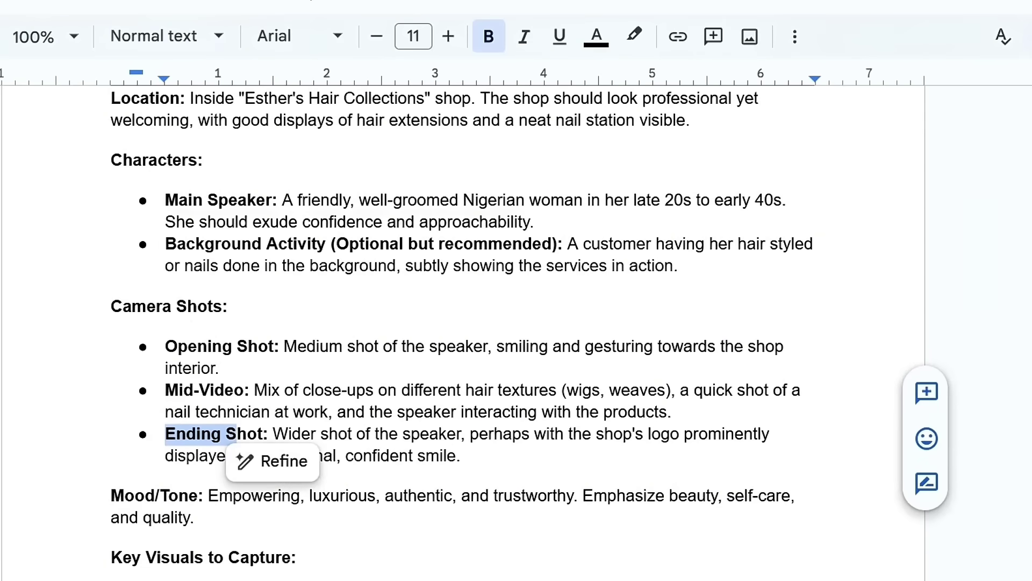
scroll(516, 323, "down", 4)
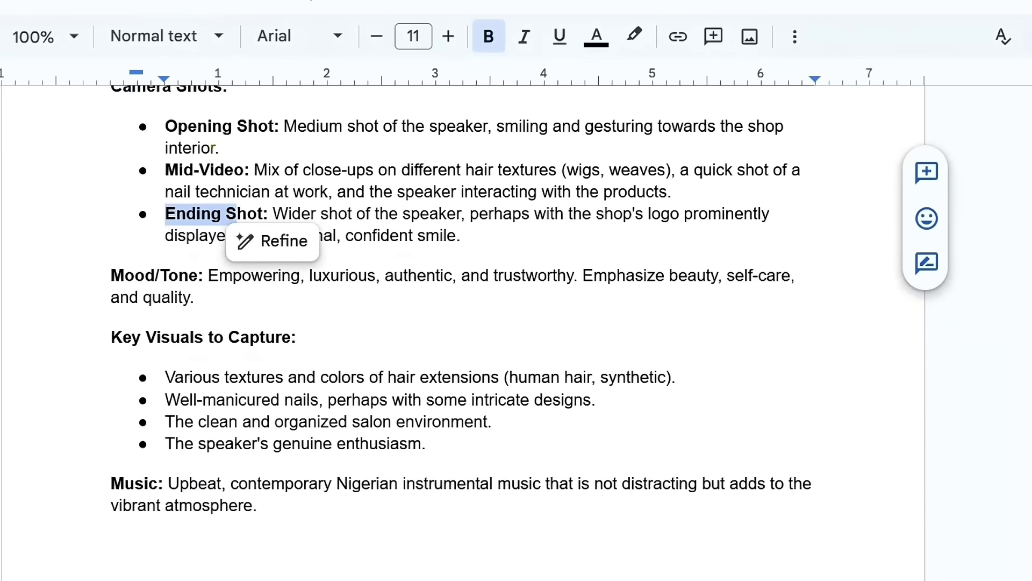
left_click(221, 148)
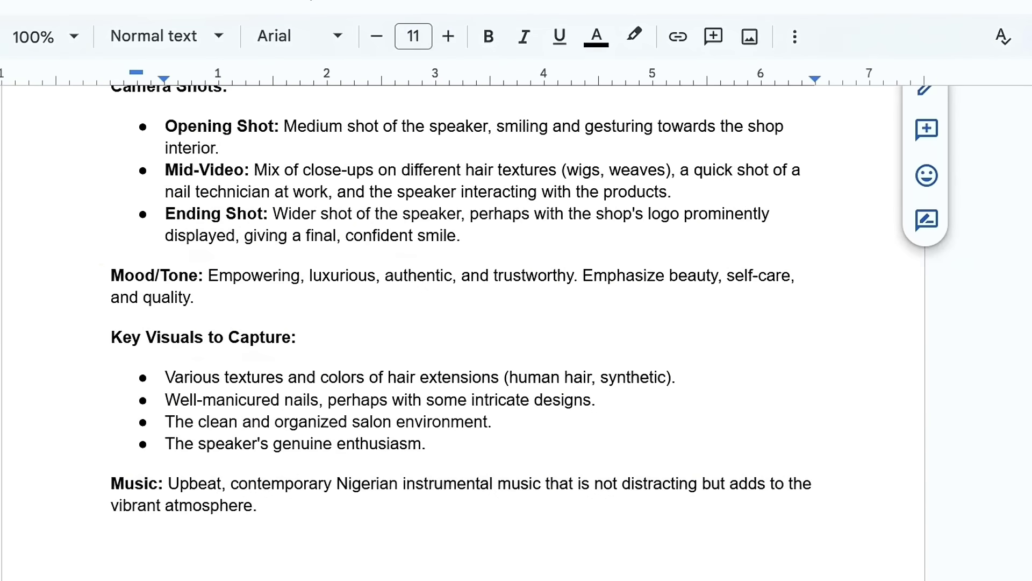
left_click_drag(111, 275, 198, 275)
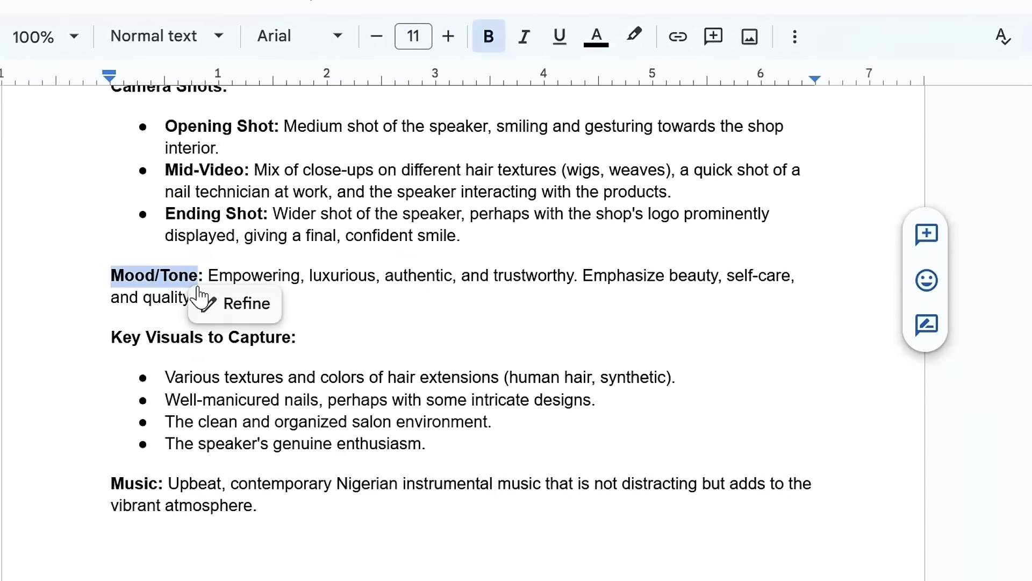
left_click(322, 275)
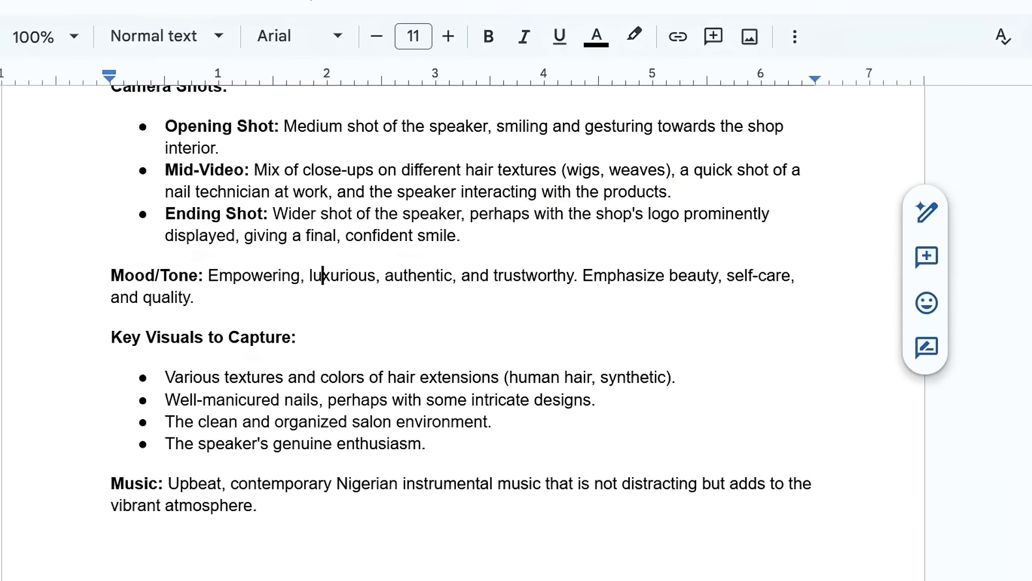
left_click_drag(209, 275, 219, 276)
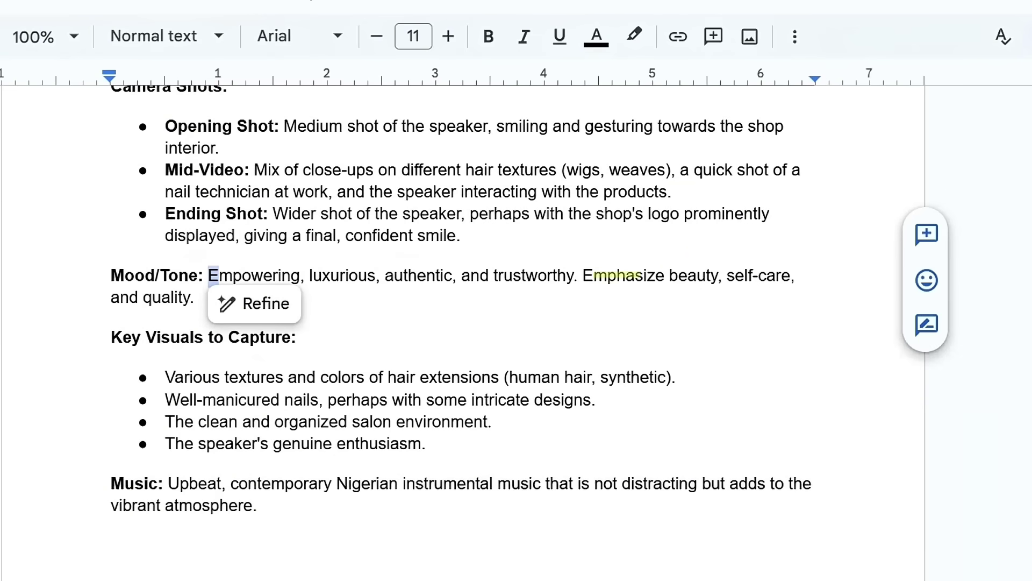
left_click(426, 313)
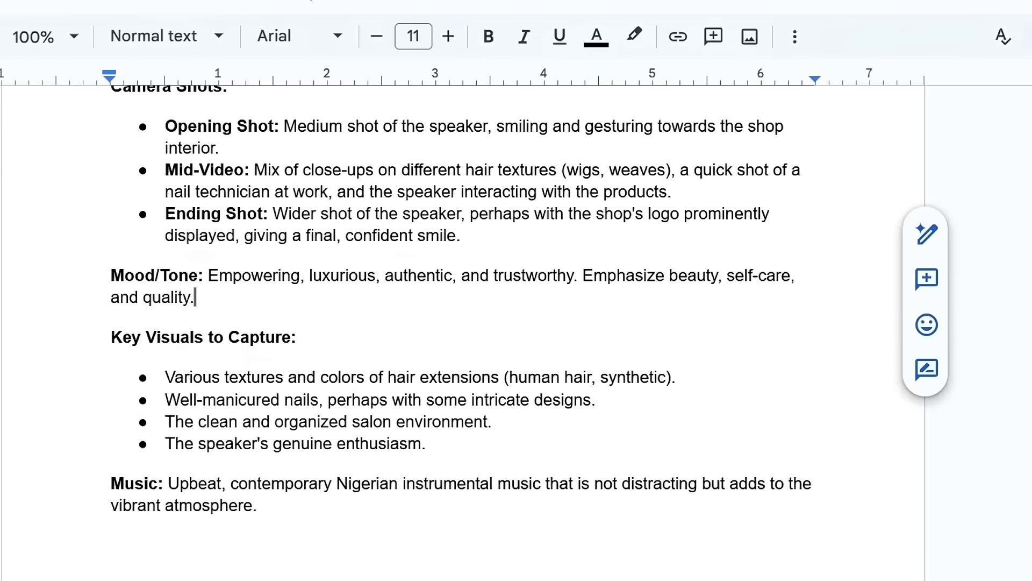
left_click(114, 341)
left_click_drag(114, 341, 297, 342)
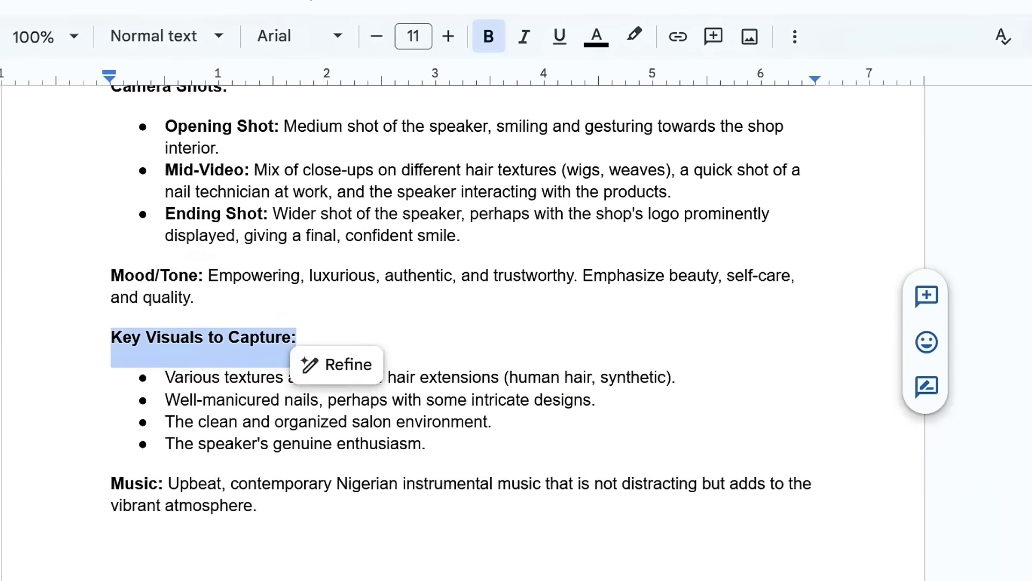
left_click(194, 376)
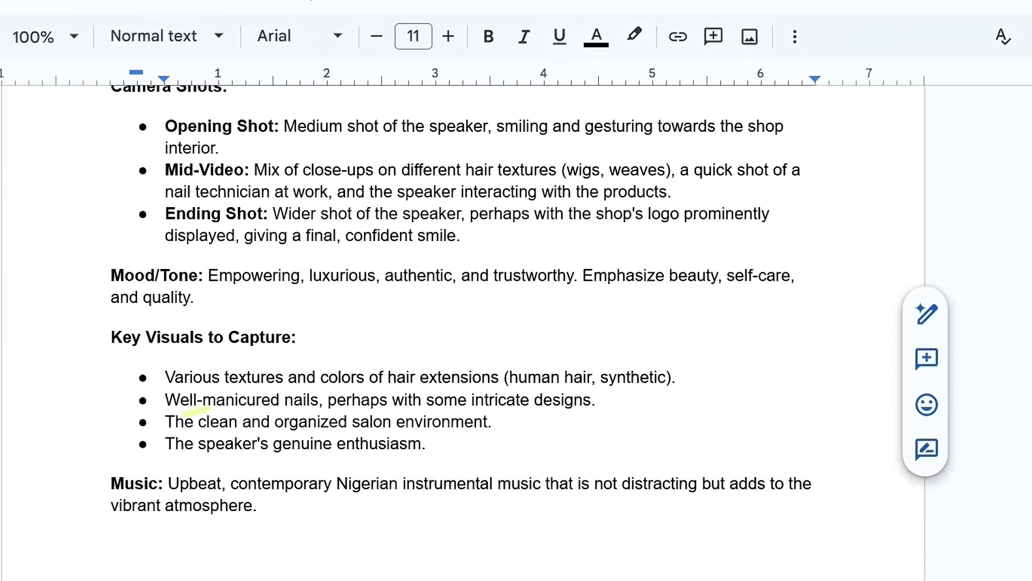
left_click_drag(111, 484, 168, 484)
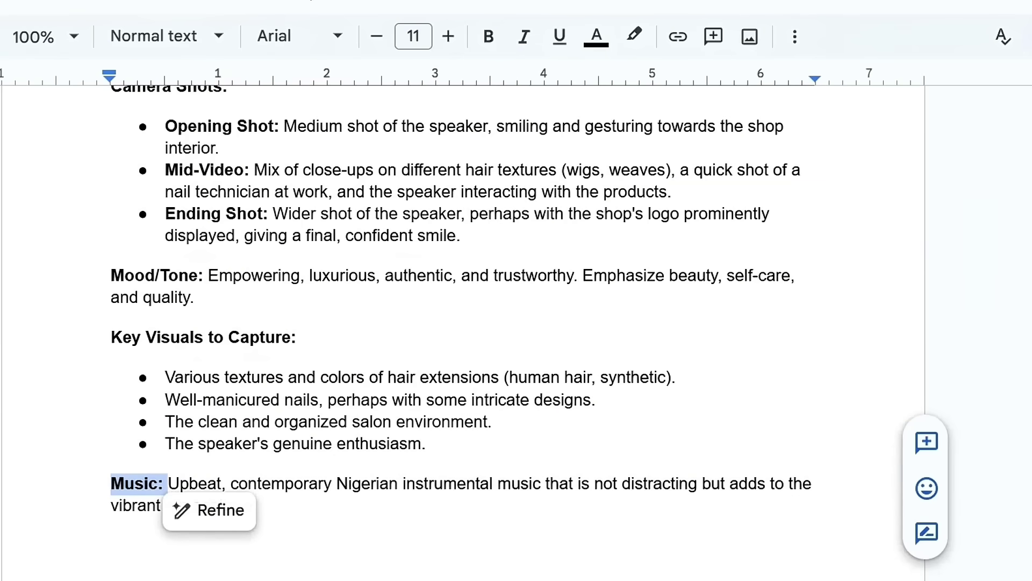
left_click(242, 421)
scroll(263, 443, "down", 4)
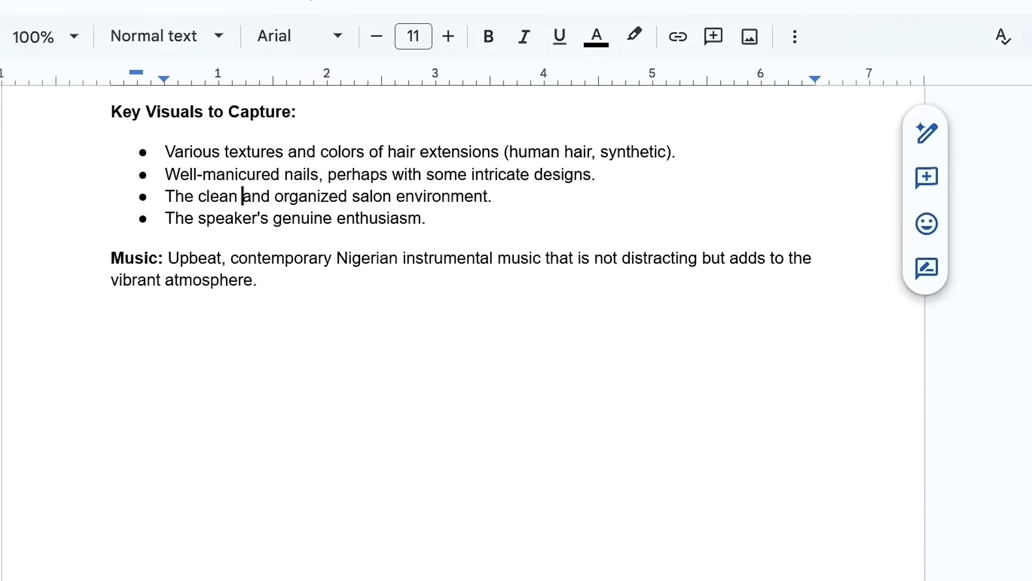
scroll(231, 317, "up", 10)
left_click_drag(109, 239, 195, 421)
Step: Copy Gemini's Script for the Lady Speaking, from its heading to the final stage direction
scroll(210, 414, "down", 5)
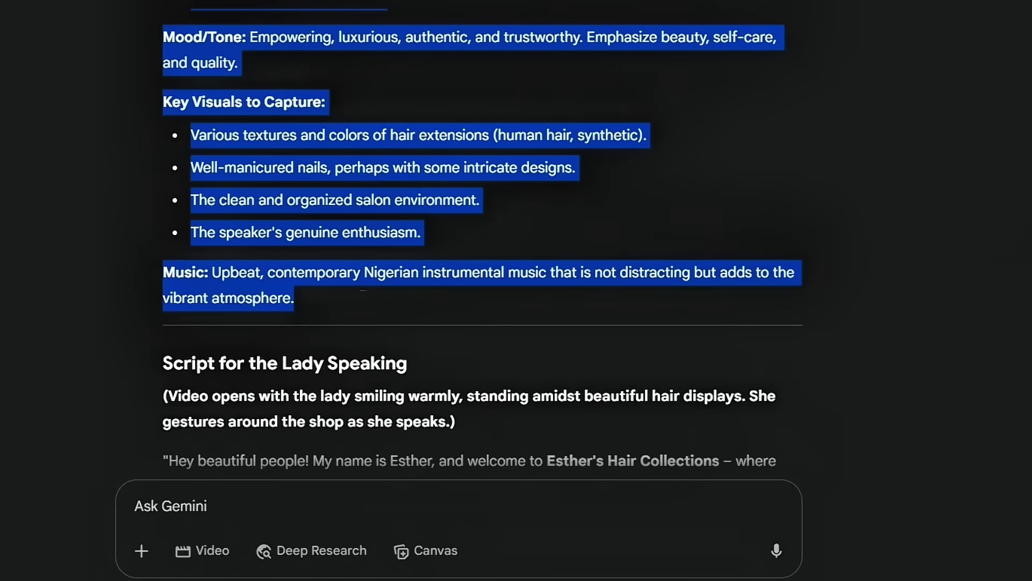
scroll(482, 240, "down", 5)
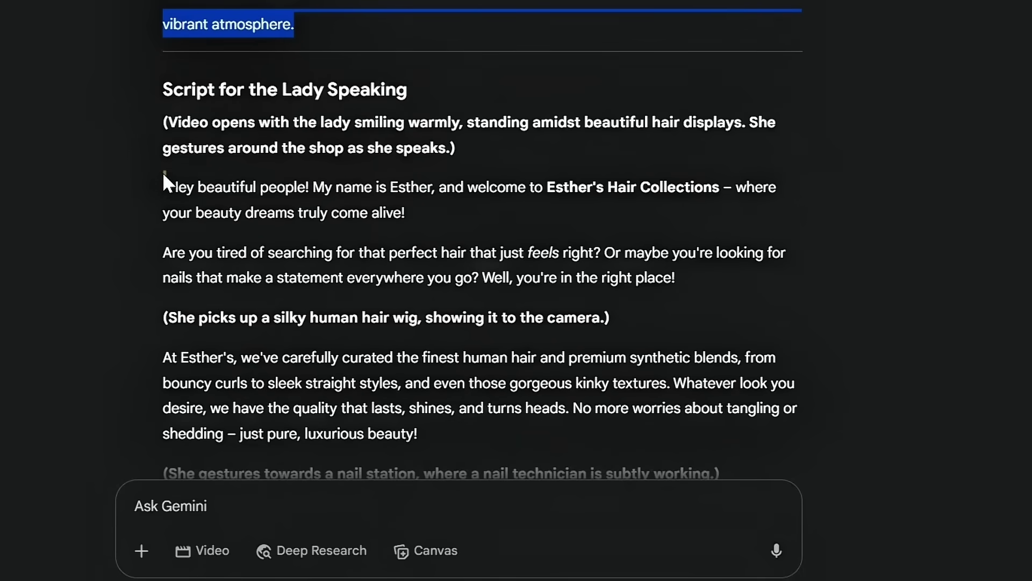
left_click_drag(160, 183, 500, 305)
scroll(276, 214, "down", 15)
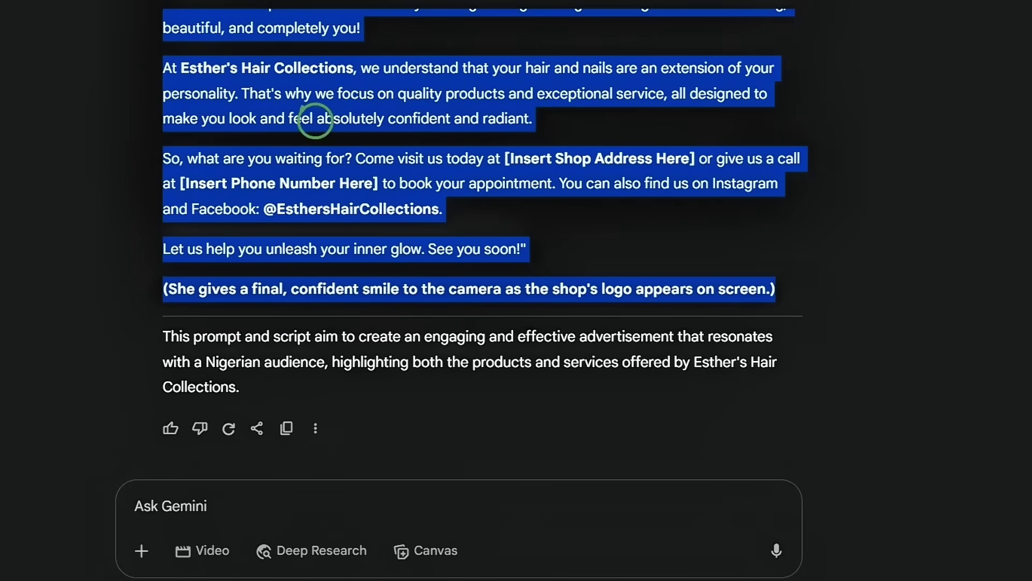
right_click(317, 122)
left_click(351, 152)
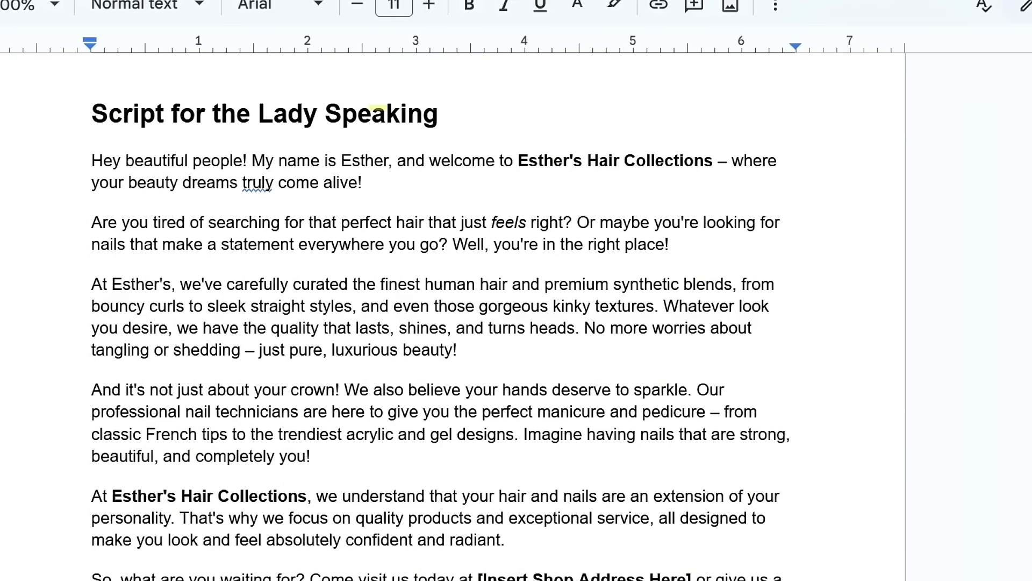
Step: Copy the script's opening welcome paragraph ending 'truly come alive!'
left_click_drag(92, 160, 368, 186)
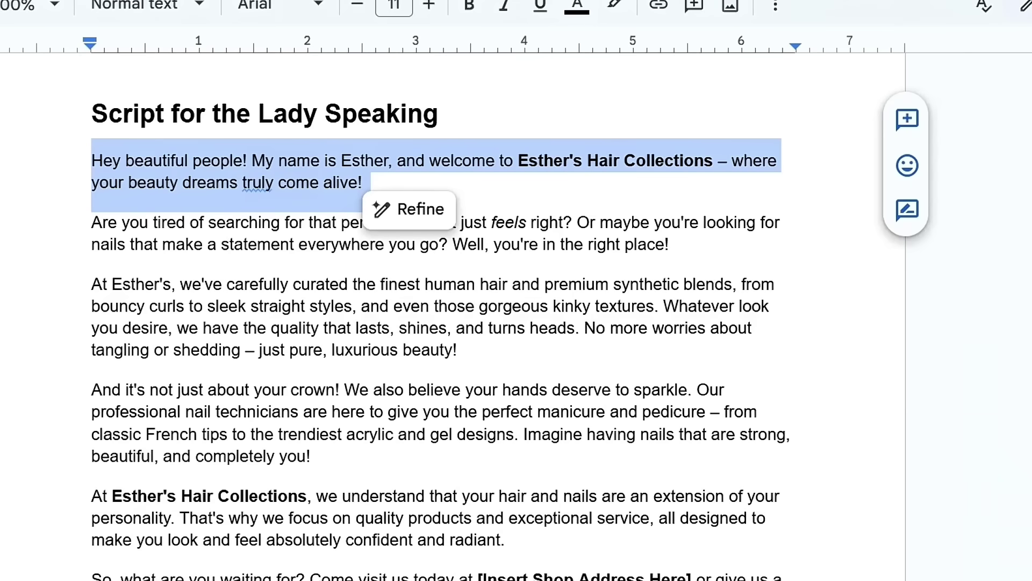
scroll(436, 323, "up", 3)
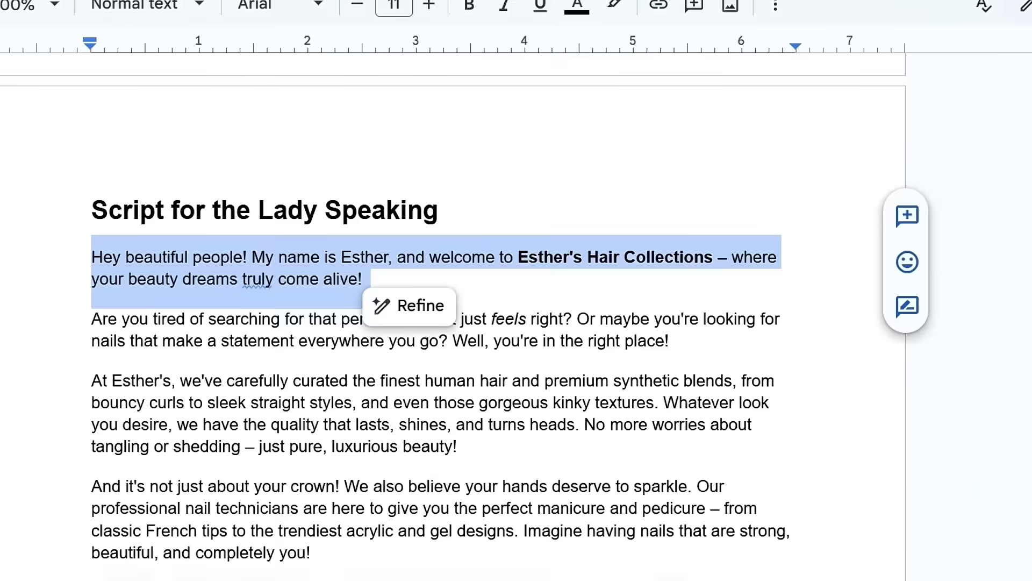
scroll(436, 322, "down", 2)
left_click(101, 212)
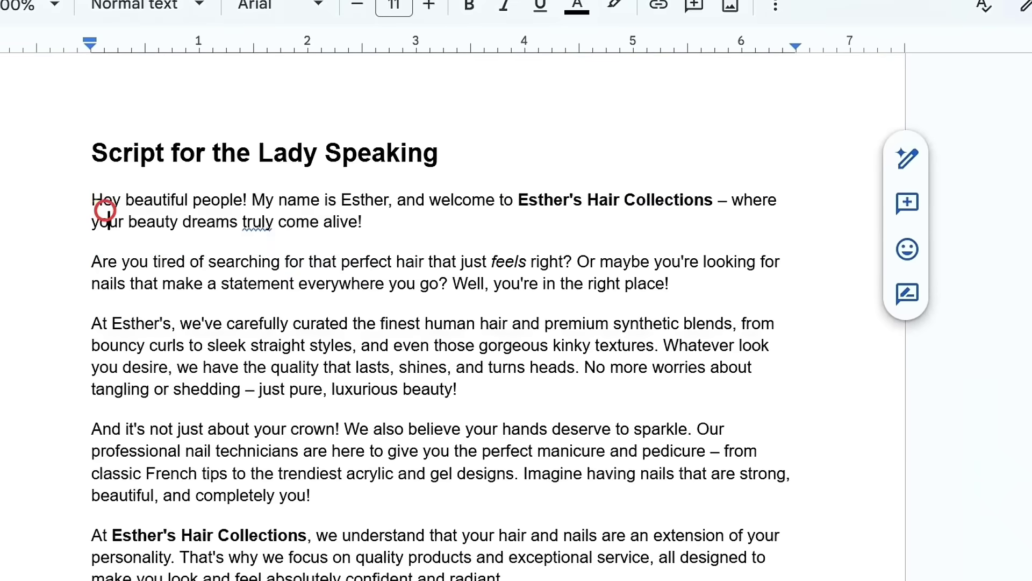
left_click_drag(90, 196, 361, 222)
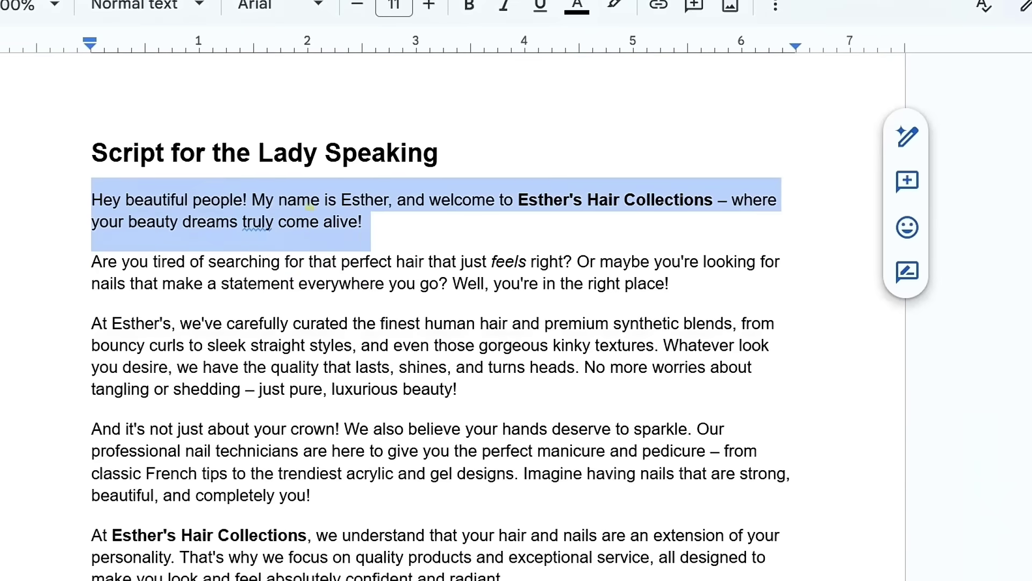
right_click(344, 239)
left_click(397, 75)
Step: Append 'She says' and the quoted welcome line after 'approachability.' in the Main Speaker bullet
scroll(409, 215, "up", 5)
scroll(441, 323, "down", 10)
scroll(441, 323, "up", 5)
scroll(442, 321, "up", 1)
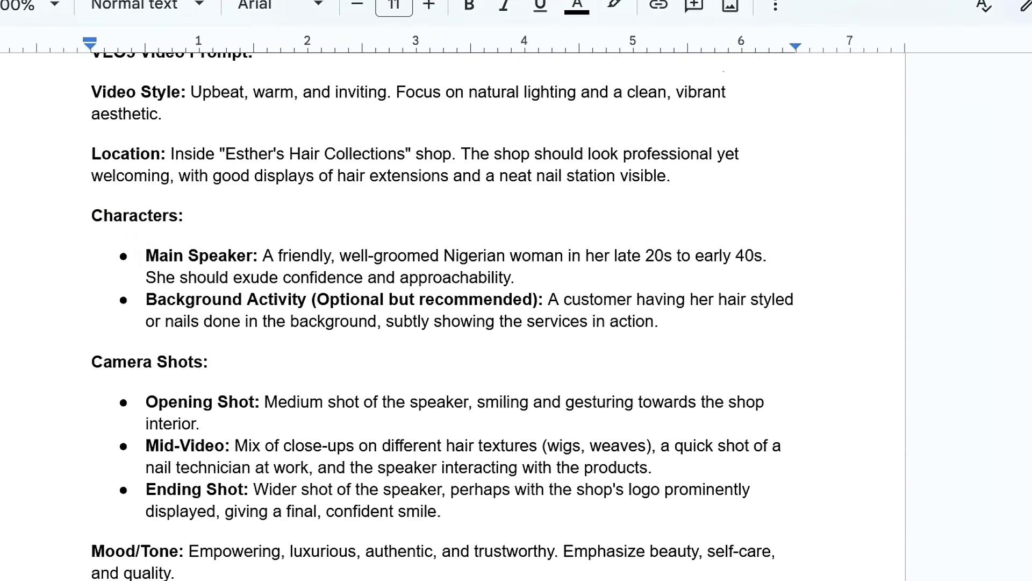
left_click_drag(145, 256, 516, 277)
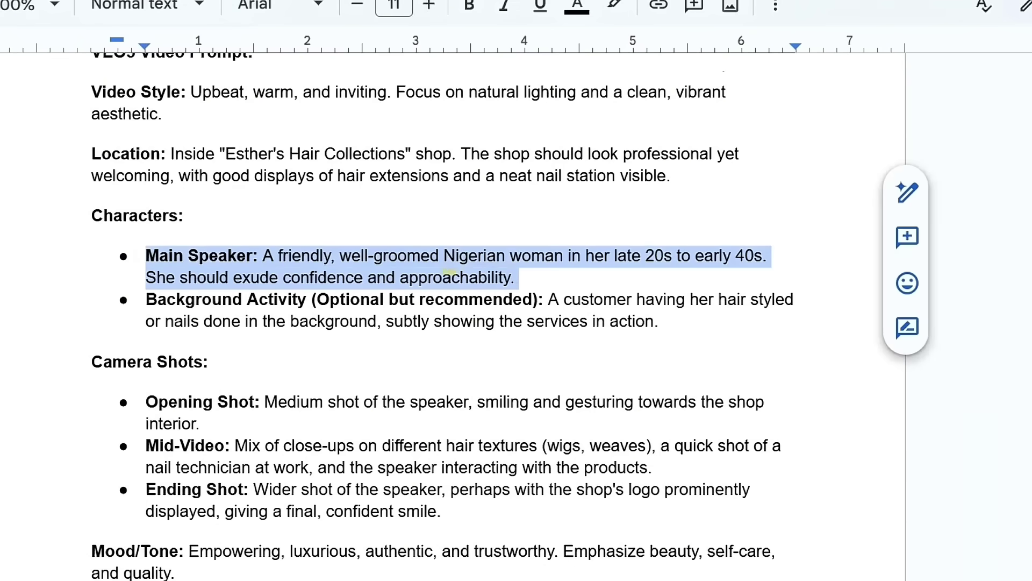
left_click(516, 278)
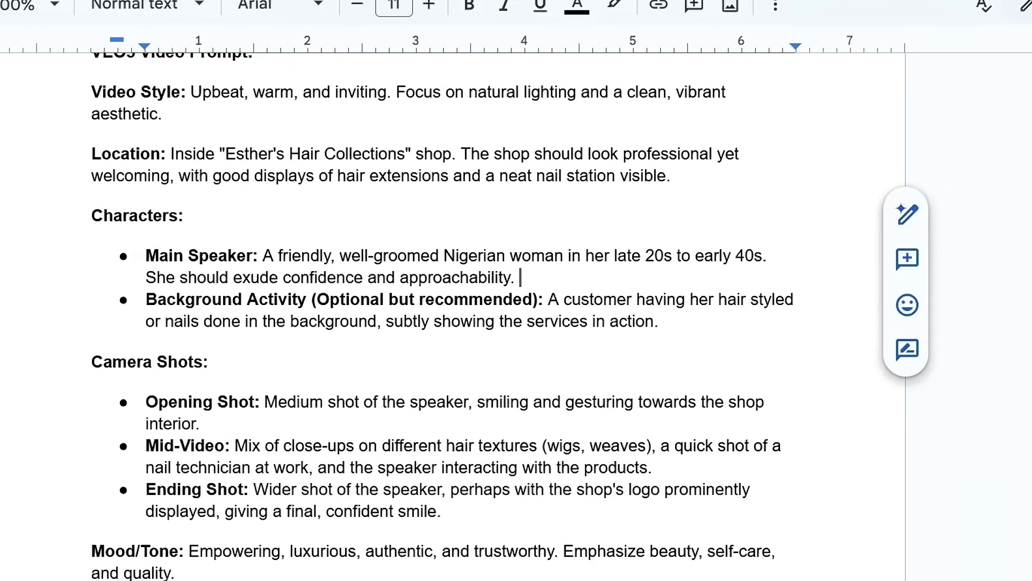
type("She say")
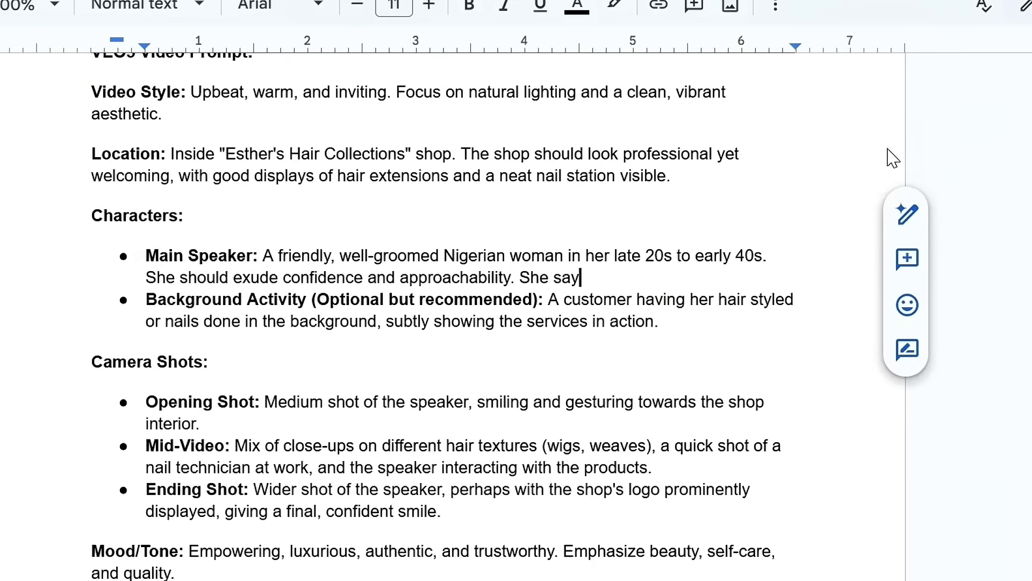
type("s ")
type("\"")
key("ctrl+v")
type("\"")
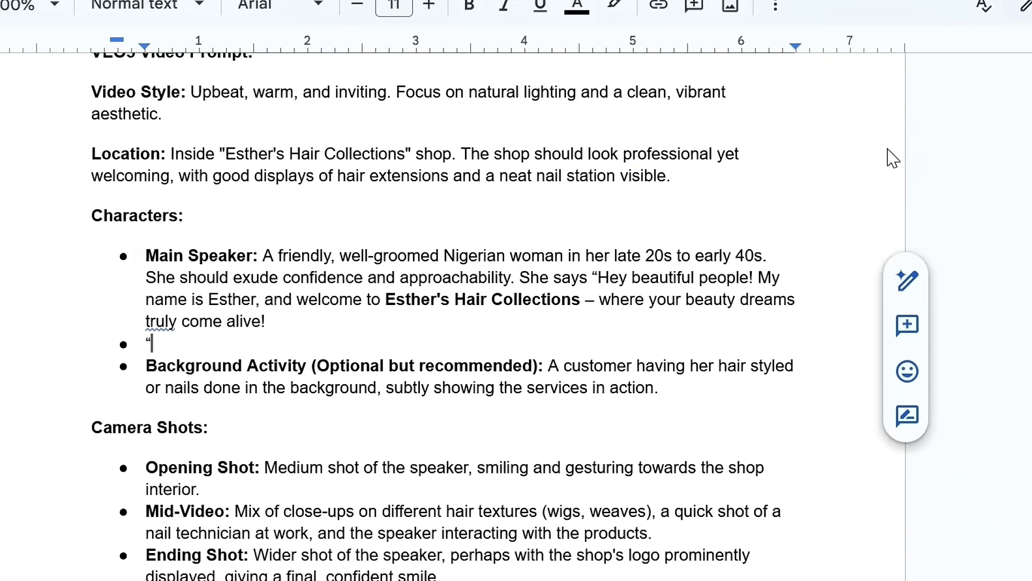
key("BackSpace")
key("BackSpace")
key("BackSpace")
type("\"")
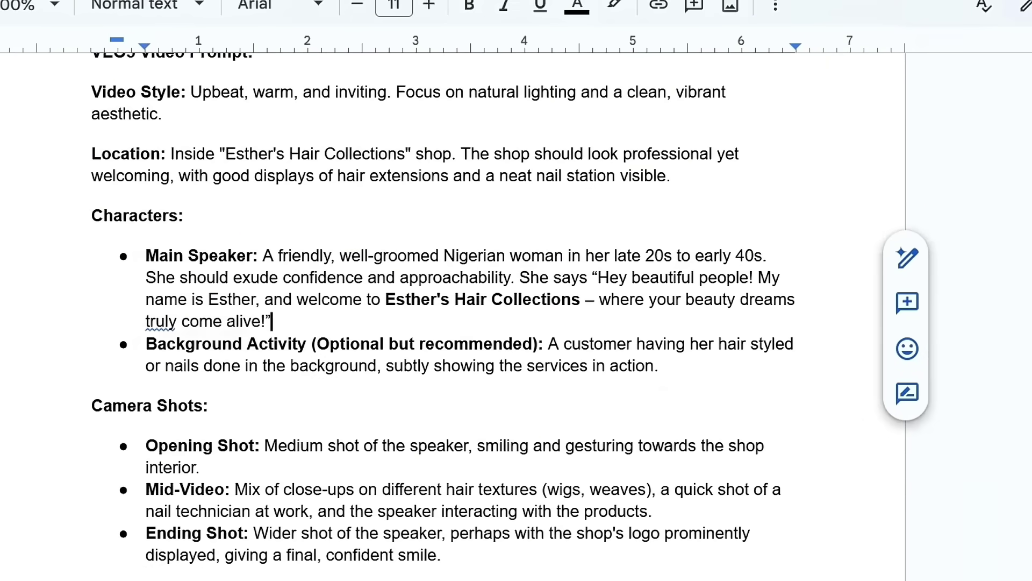
Step: Select the entire VEO3 Video Prompt text
scroll(271, 322, "down", 5)
left_click(262, 487)
left_click_drag(262, 487, 92, 180)
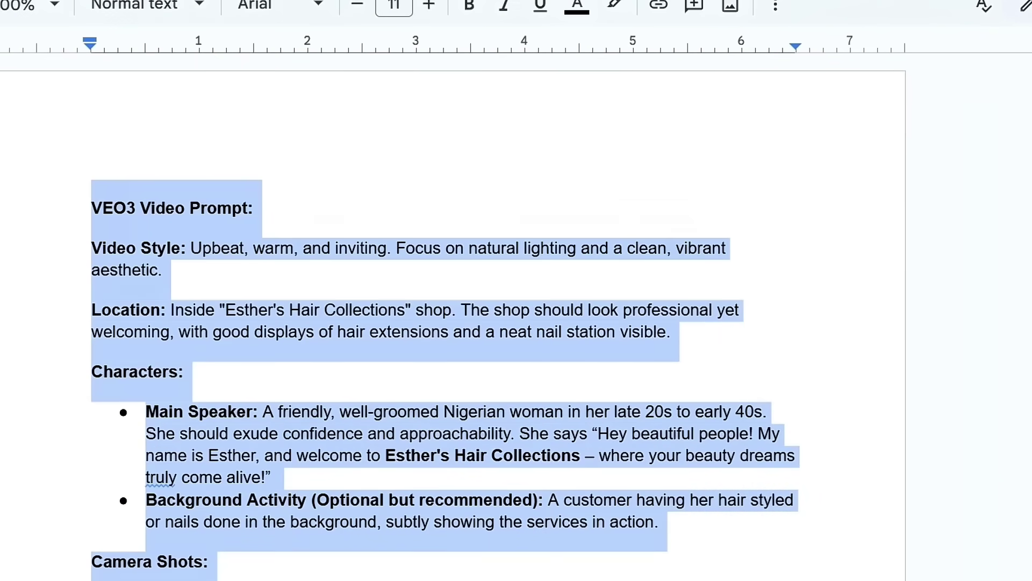
Step: Select the 'Are you tired…' script paragraph and return to the prompt's Location and Characters lines
scroll(274, 212, "down", 10)
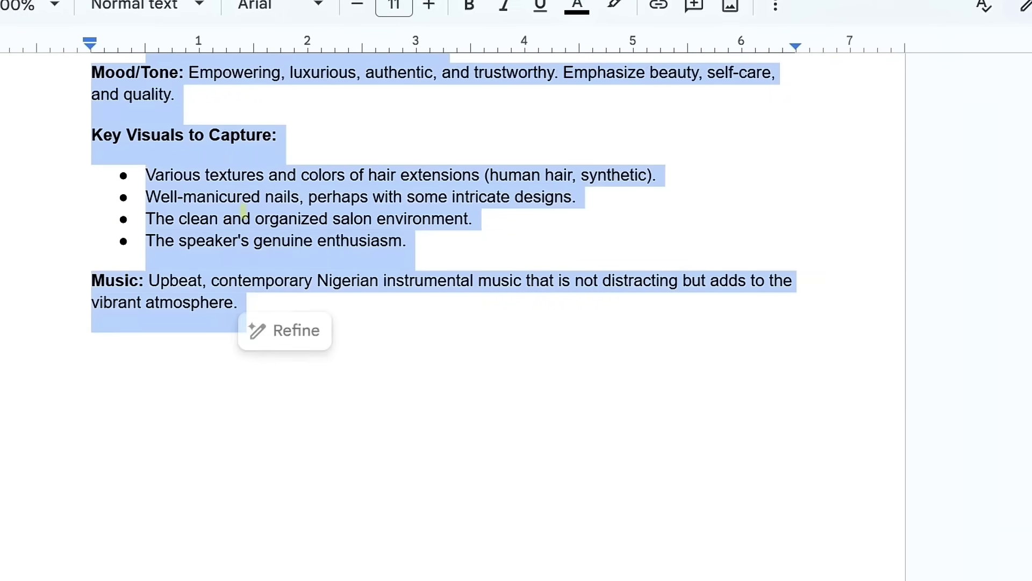
key("BackSpace")
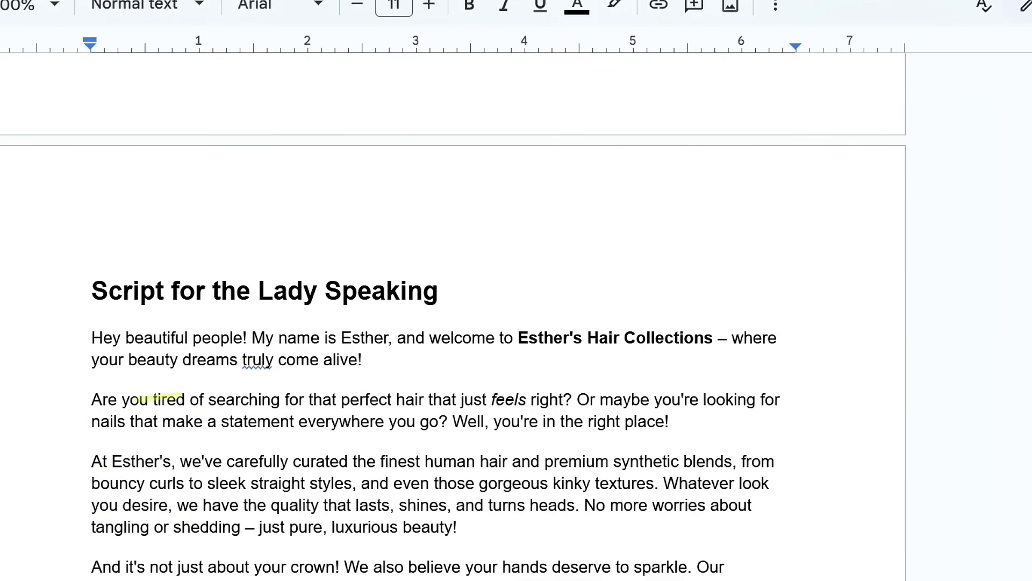
left_click_drag(93, 400, 642, 422)
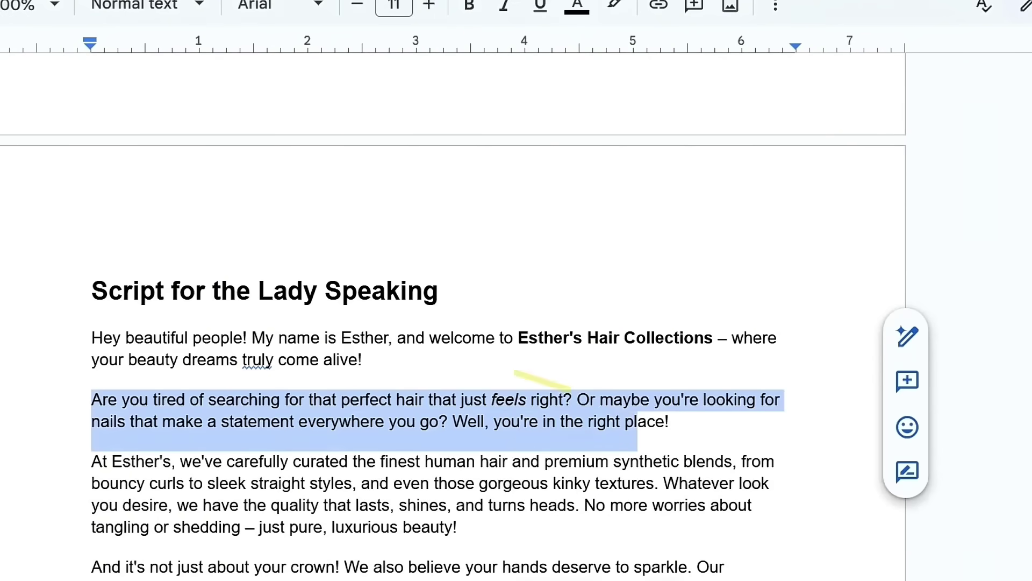
scroll(478, 329, "up", 10)
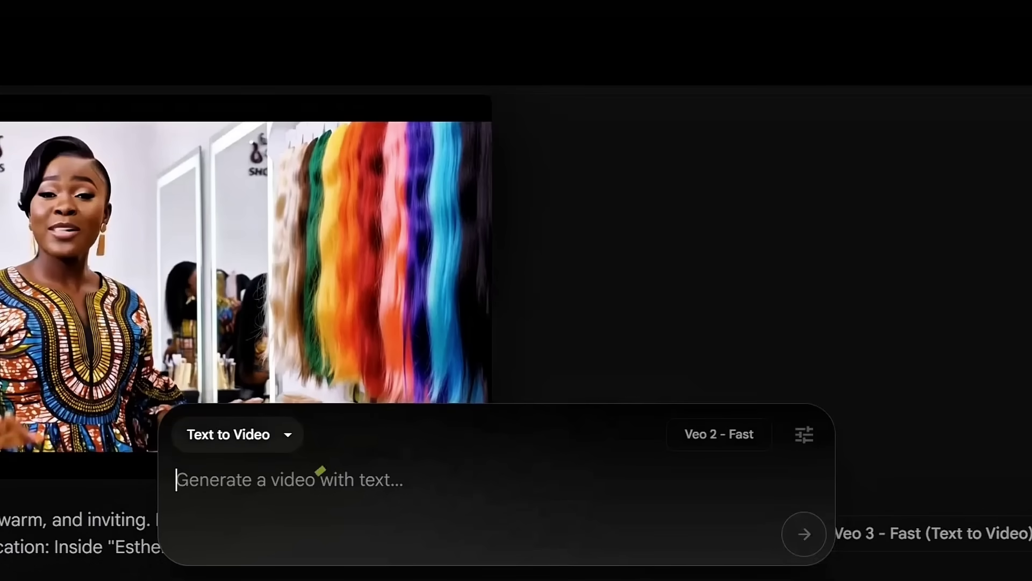
Step: Paste the salon video prompt into Flow's prompt box
left_click(267, 491)
right_click(266, 492)
left_click(311, 235)
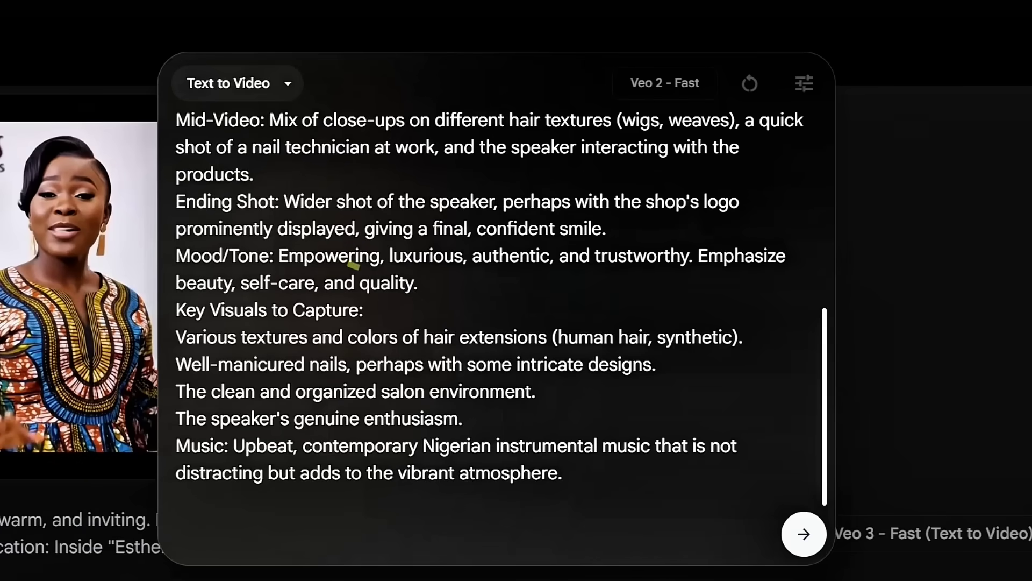
scroll(492, 309, "up", 10)
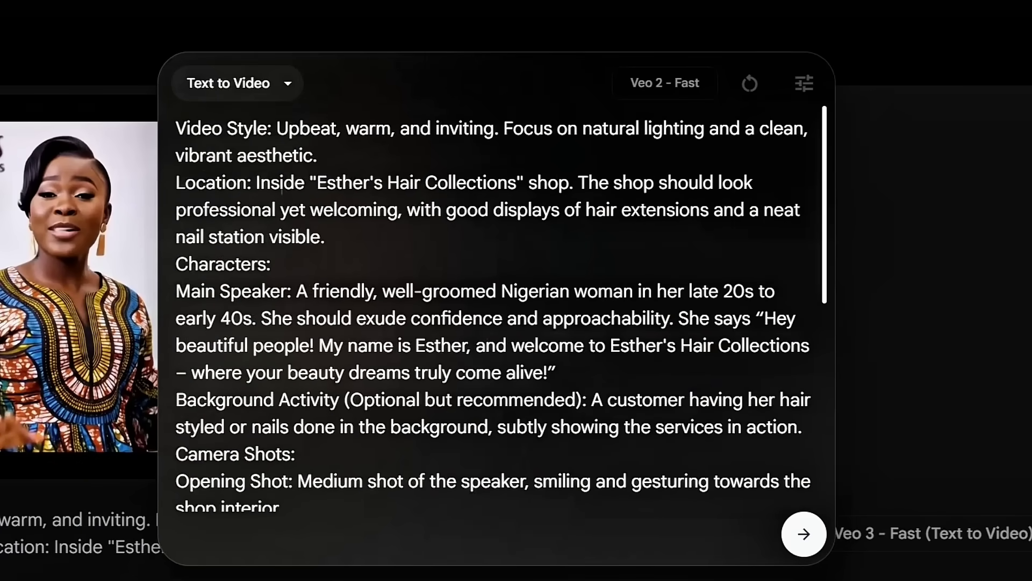
Step: Generate it as Text to Video with the Veo 3 - Fast model
left_click(807, 92)
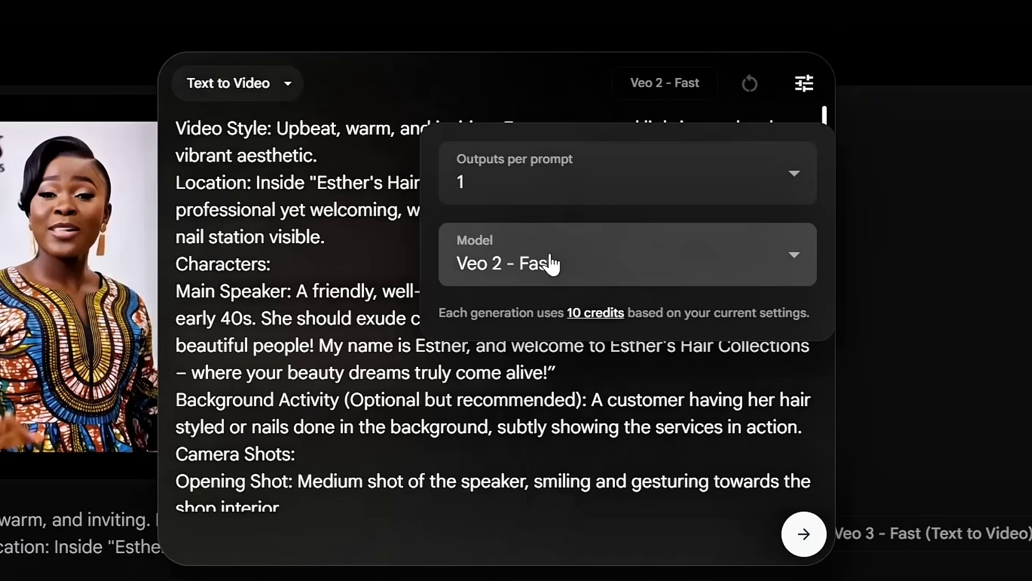
left_click(550, 263)
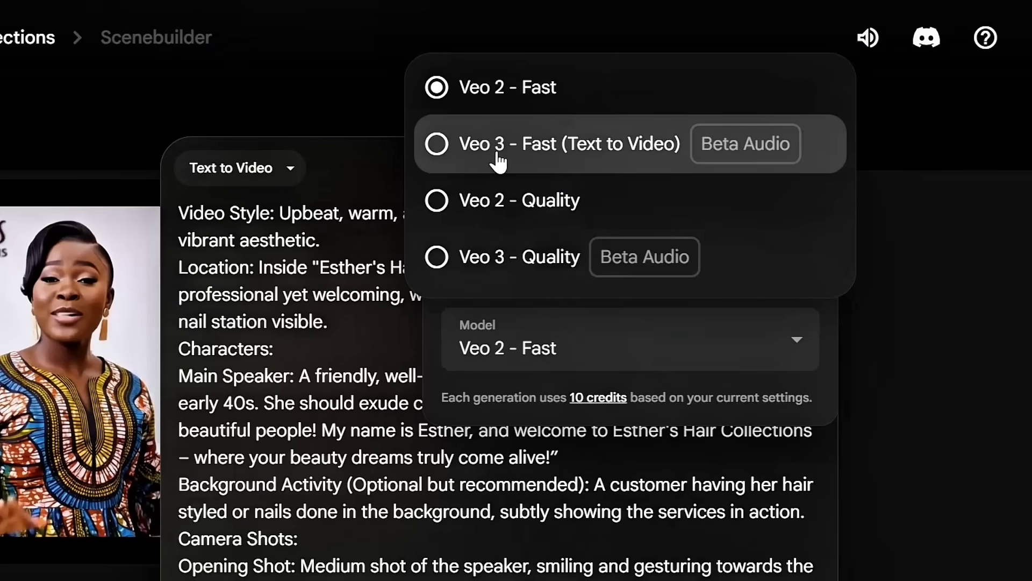
left_click(534, 148)
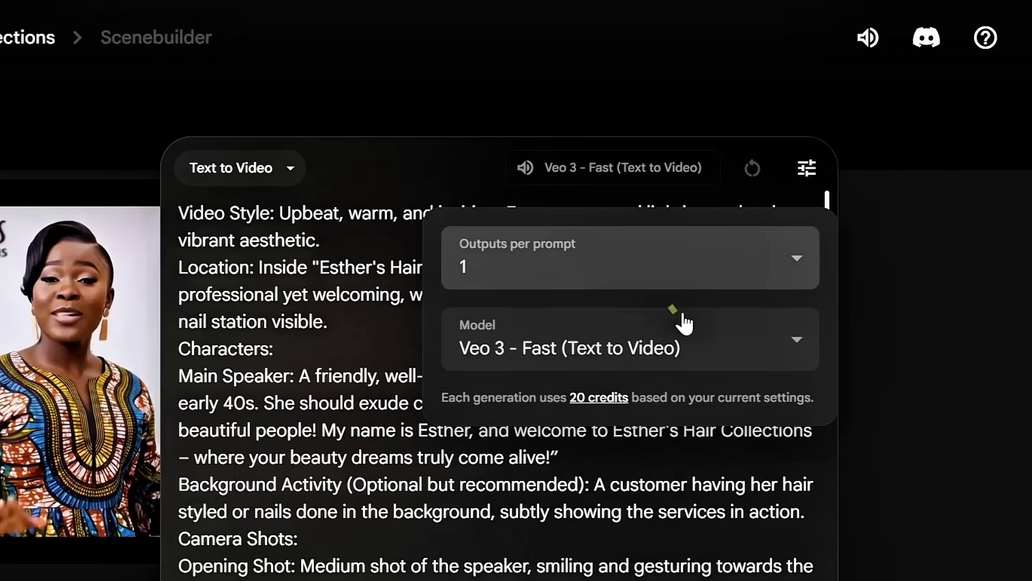
left_click(248, 172)
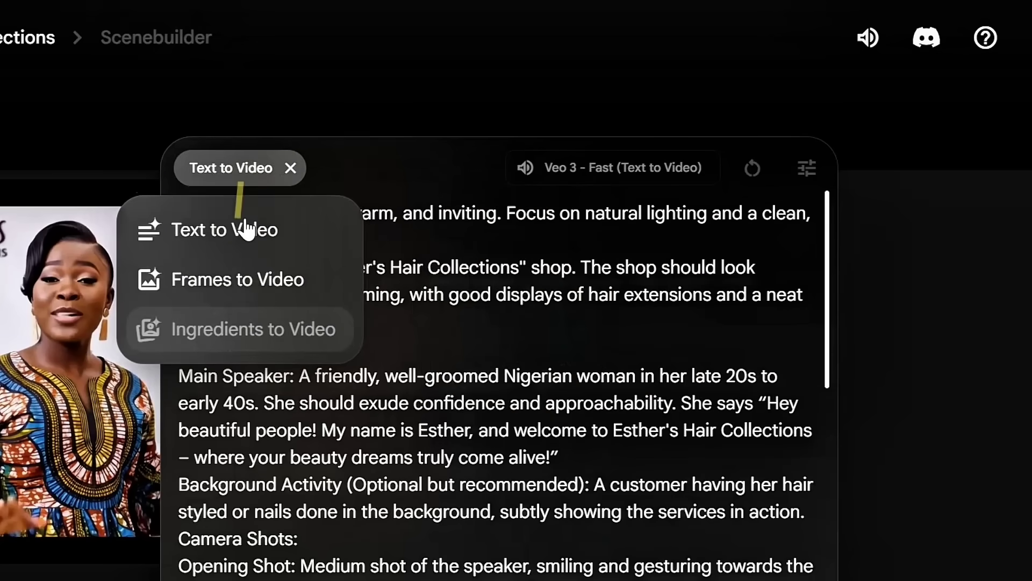
left_click(219, 230)
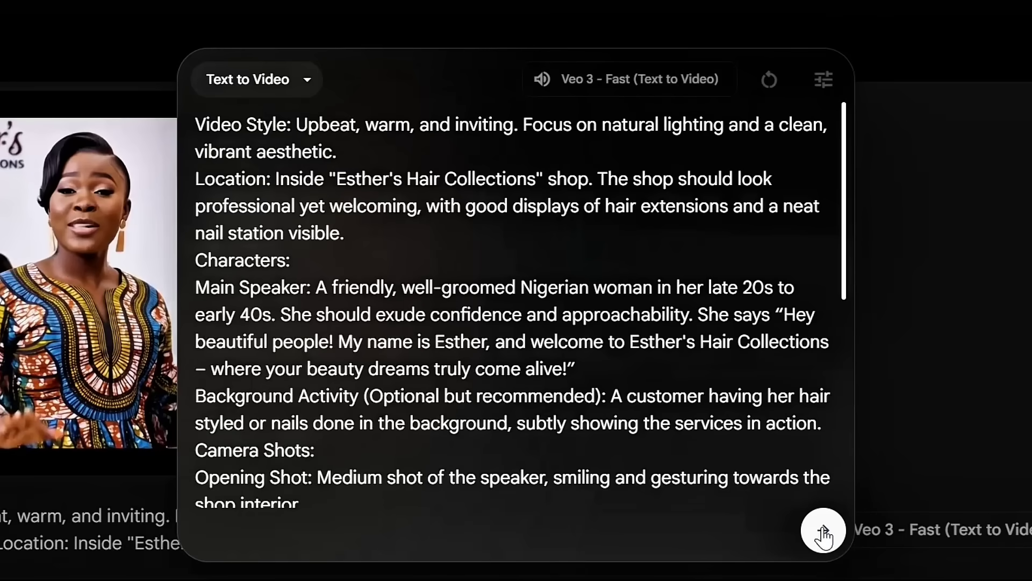
left_click(823, 532)
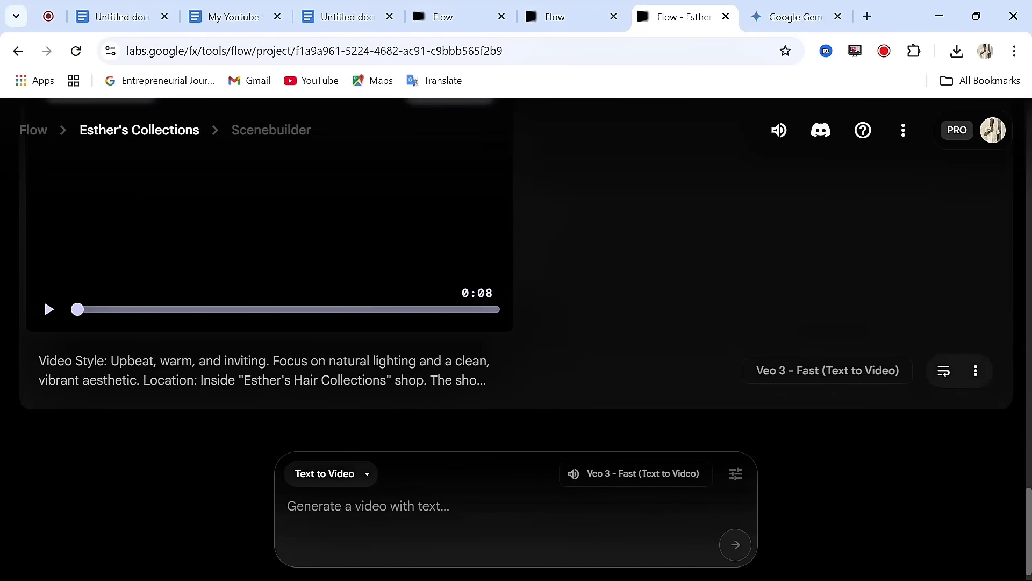
Step: Scroll the Flow feed to check the finished 0:08 Veo 3 clip
scroll(402, 296, "down", 1)
scroll(404, 298, "down", 5)
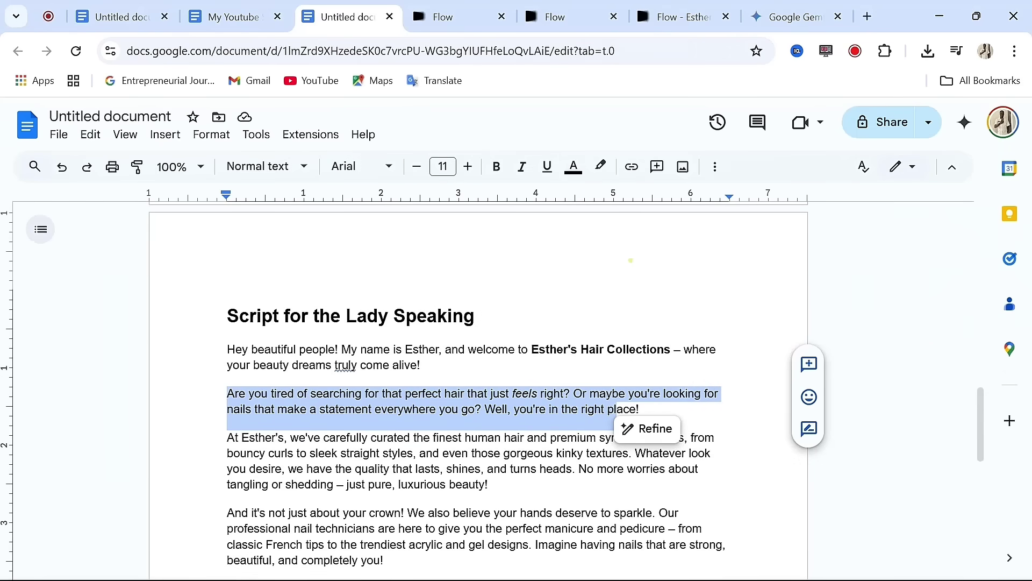
Step: Copy the script's 'Are you tired…' paragraph and return to the Flow project
left_click(422, 347)
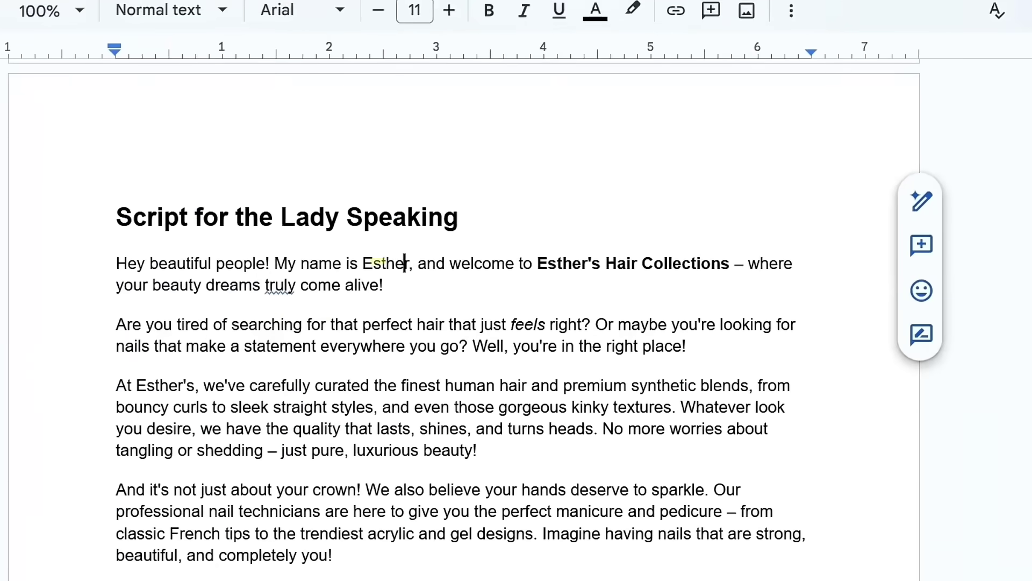
left_click_drag(118, 324, 694, 366)
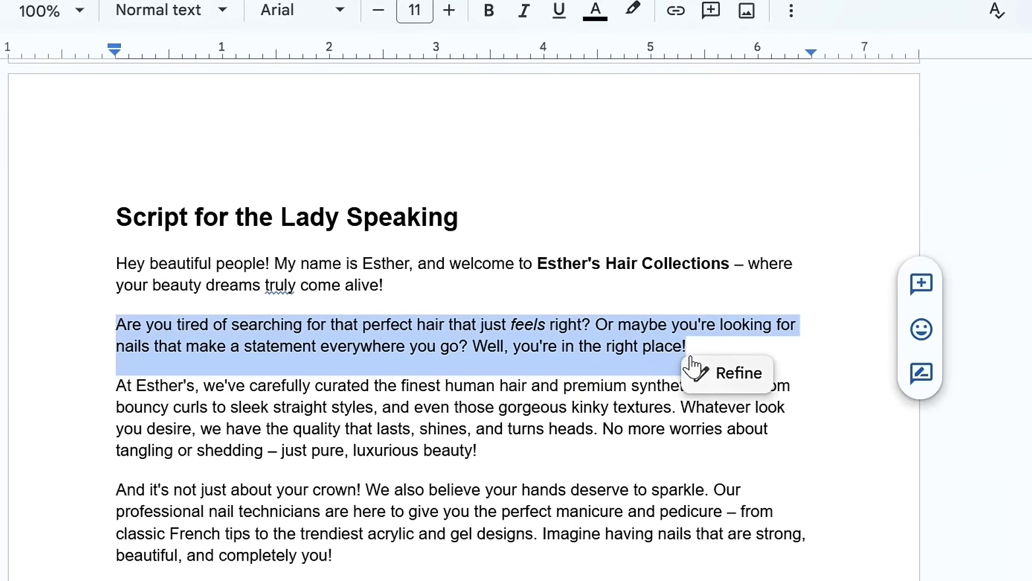
right_click(675, 327)
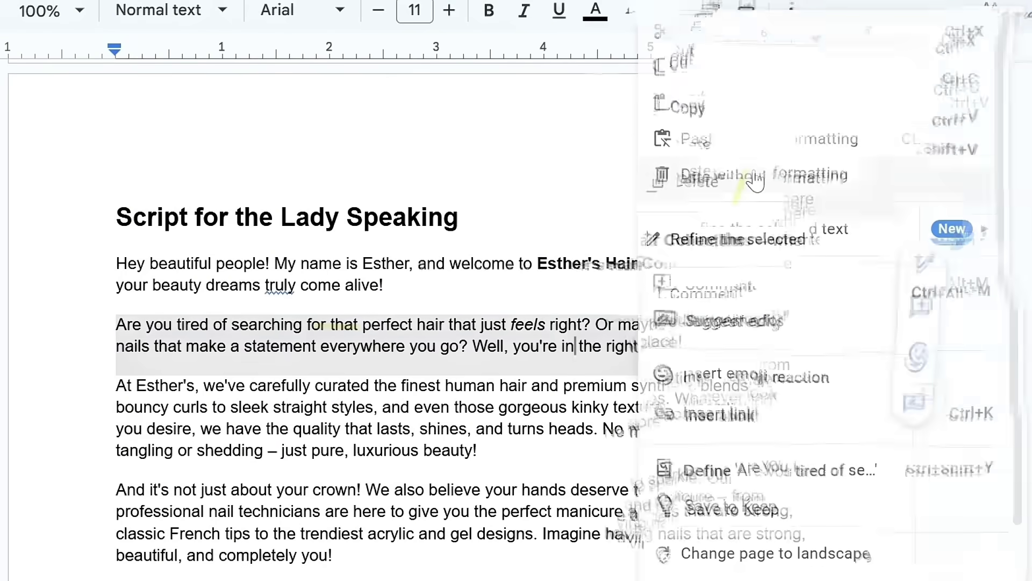
left_click(715, 78)
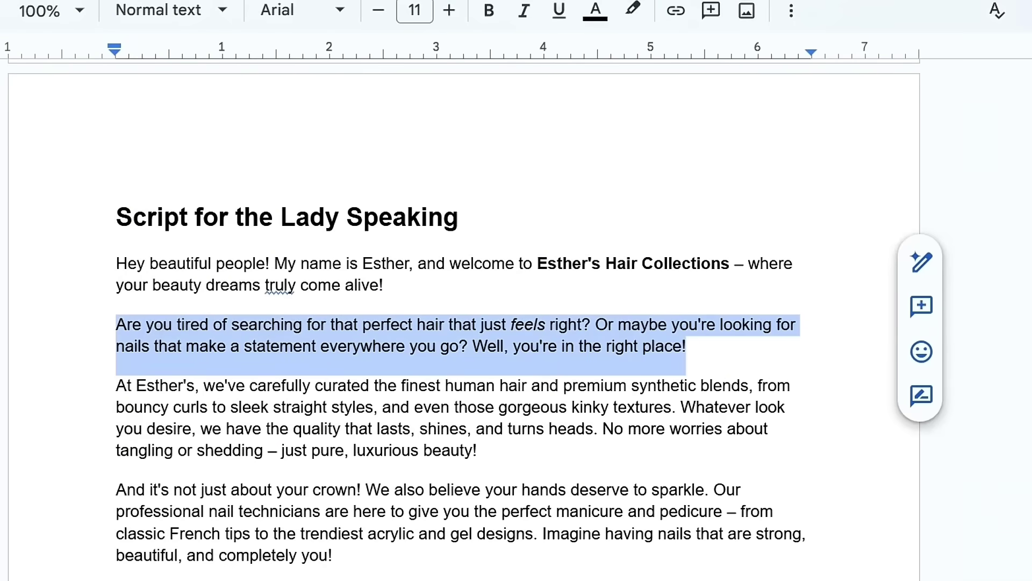
left_click(680, 17)
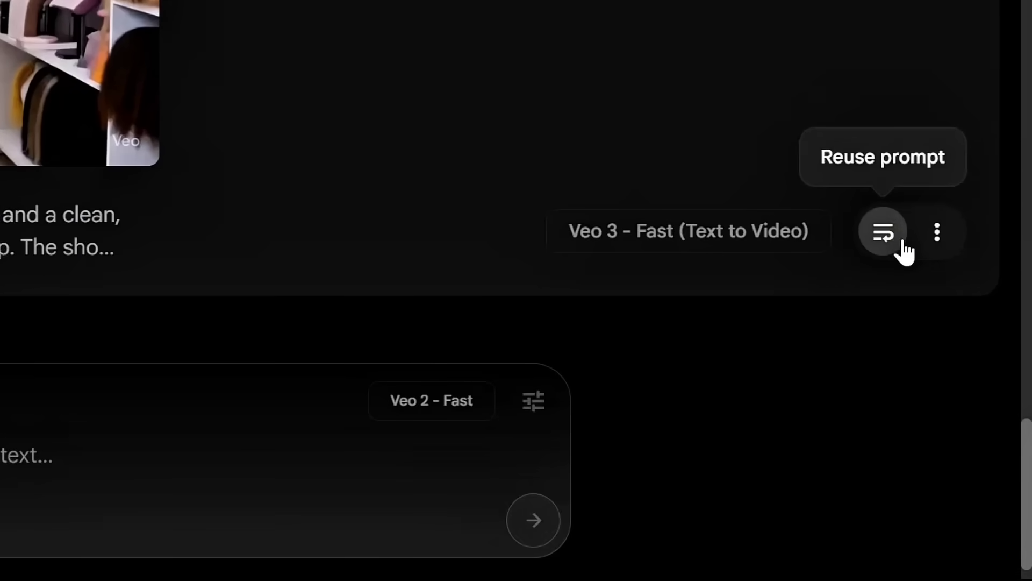
Step: Reuse the clip's prompt, replacing Esther's quoted 'Hey beautiful people…' line with the 'Are you tired…' paragraph
left_click(892, 240)
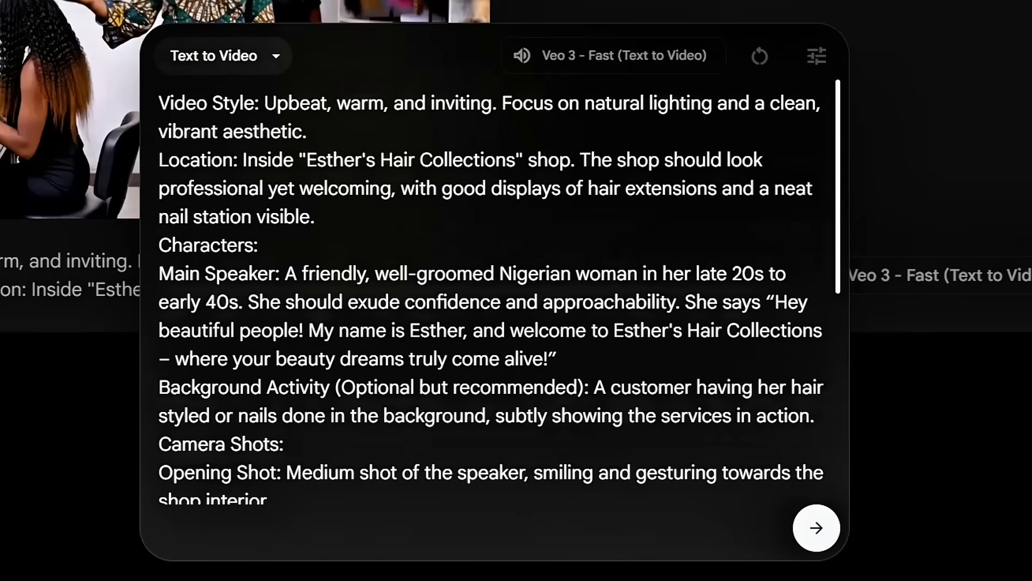
scroll(492, 293, "down", 8)
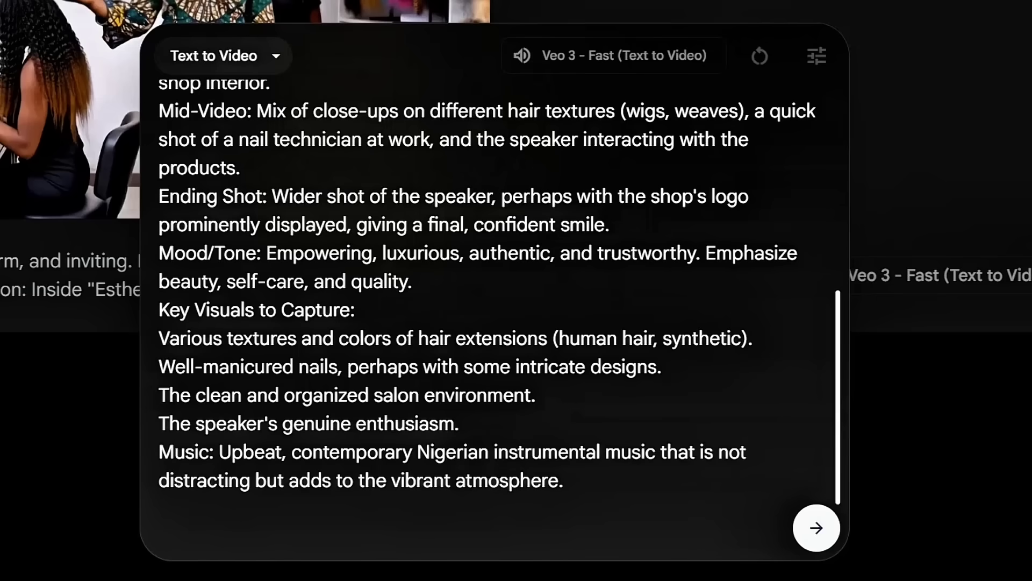
scroll(507, 258, "up", 8)
left_click(267, 244)
left_click_drag(267, 244, 158, 245)
left_click(163, 274)
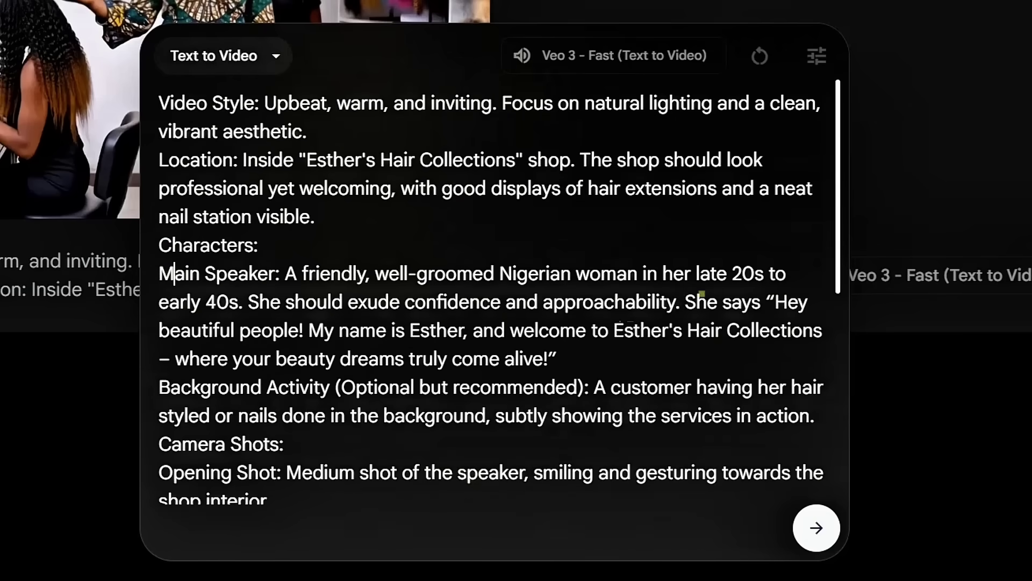
left_click_drag(774, 301, 547, 359)
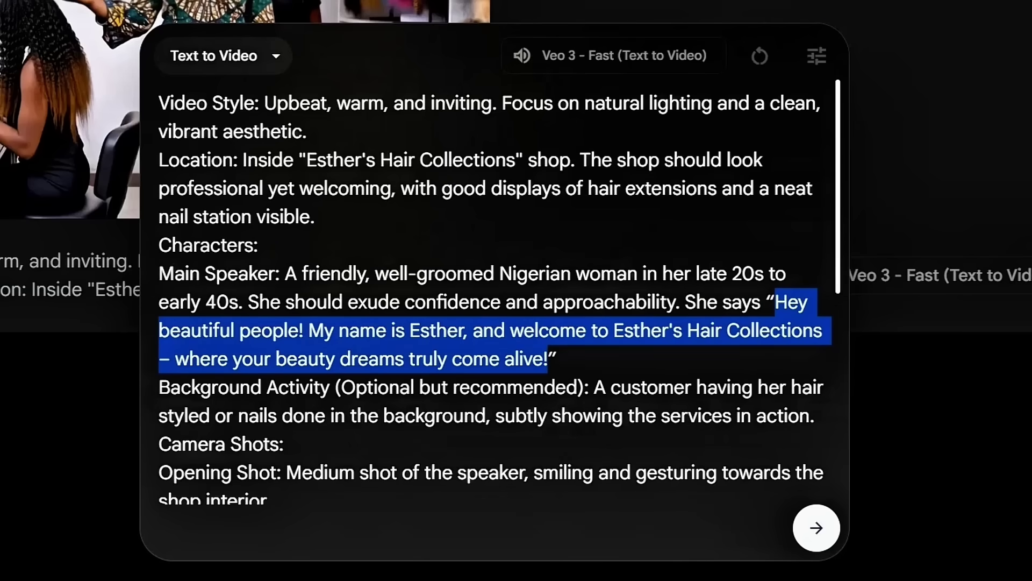
key("ctrl+v")
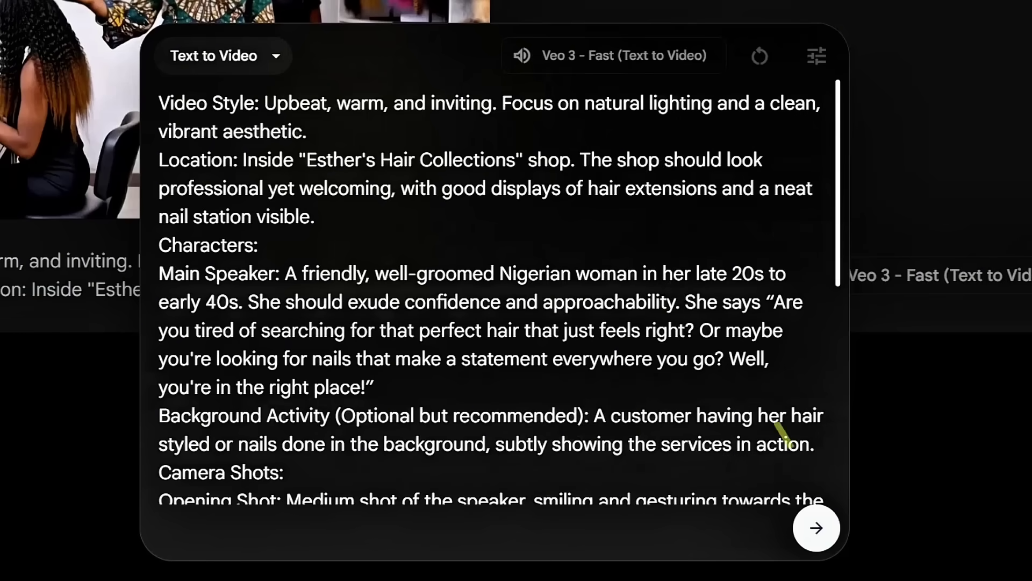
Step: Generate a new Veo 3 clip of Esther speaking in her salon from the revised prompt
left_click(813, 528)
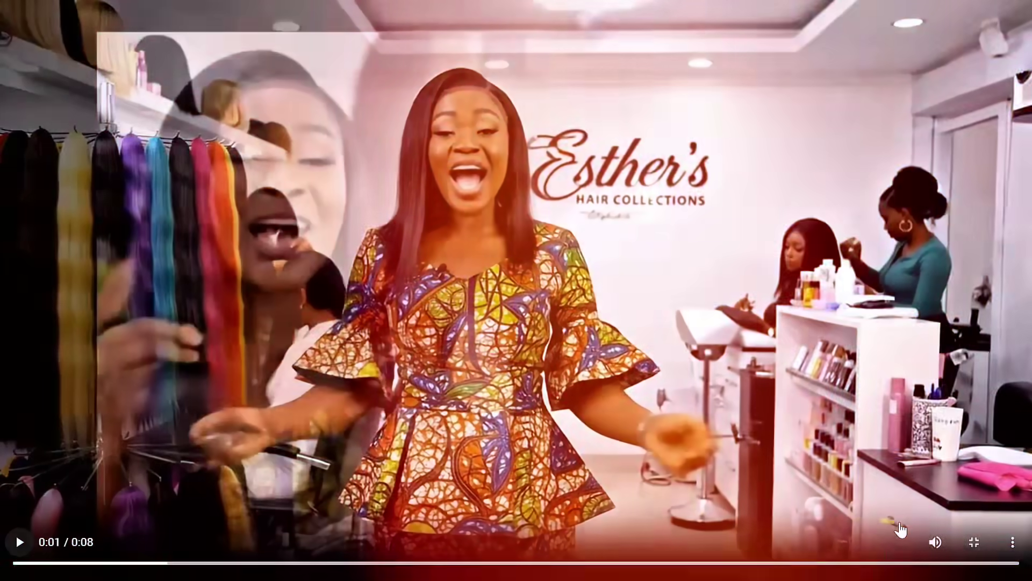
Step: Pause the new clip, exit full screen, and return to the Script for the Lady Speaking document
left_click(920, 517)
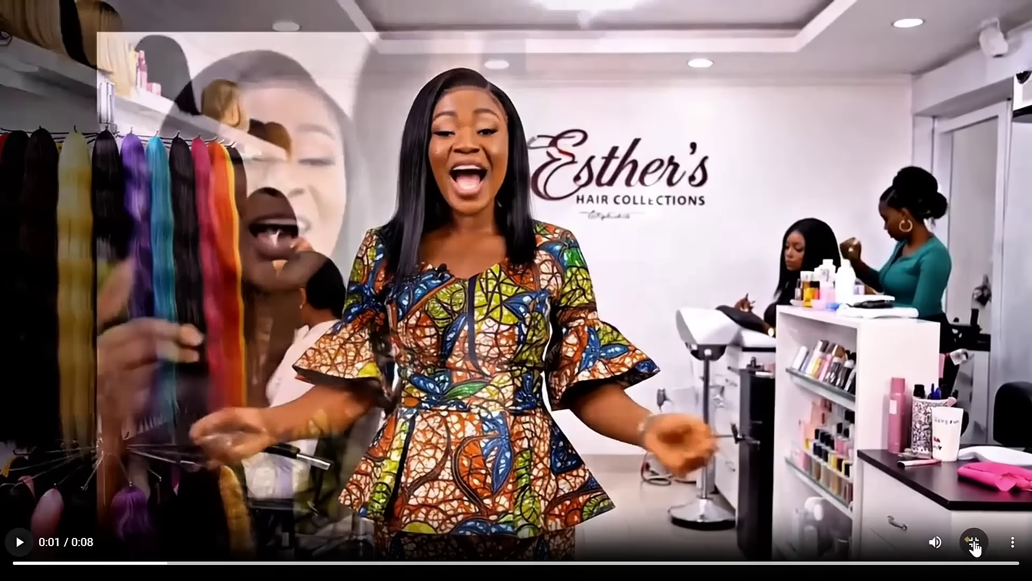
key("Escape")
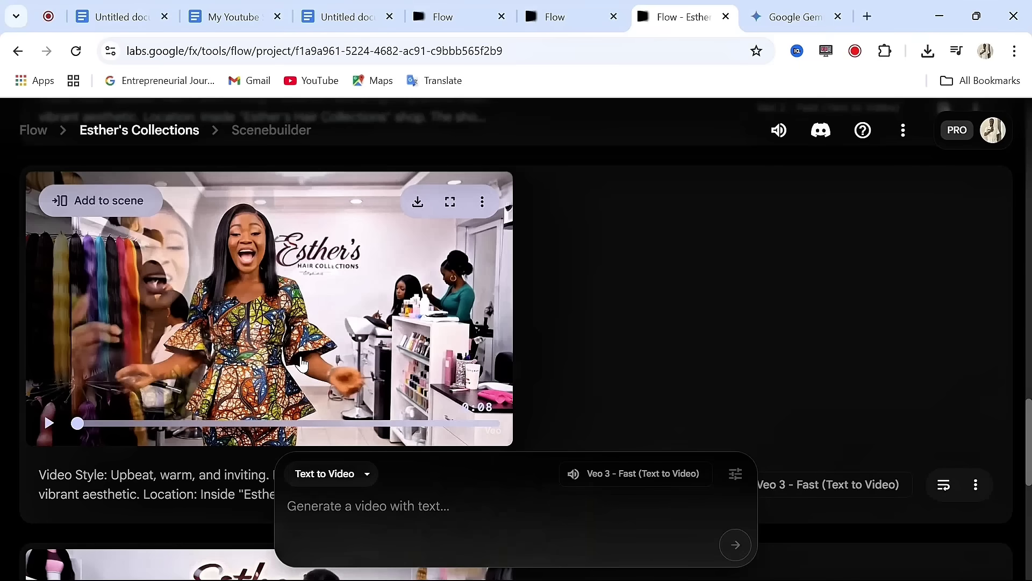
key("ctrl+4")
scroll(473, 387, "down", 2)
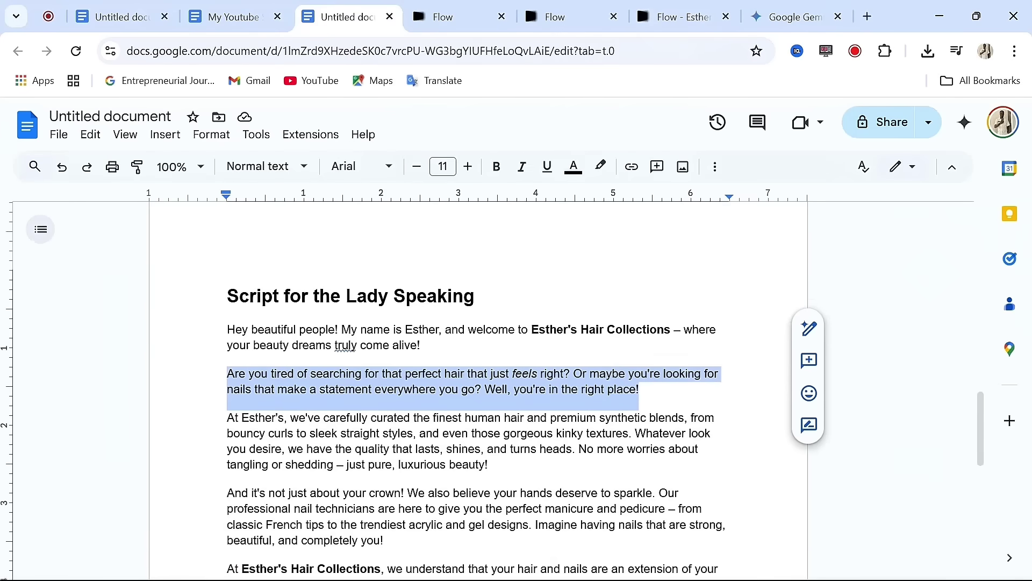
left_click(334, 299)
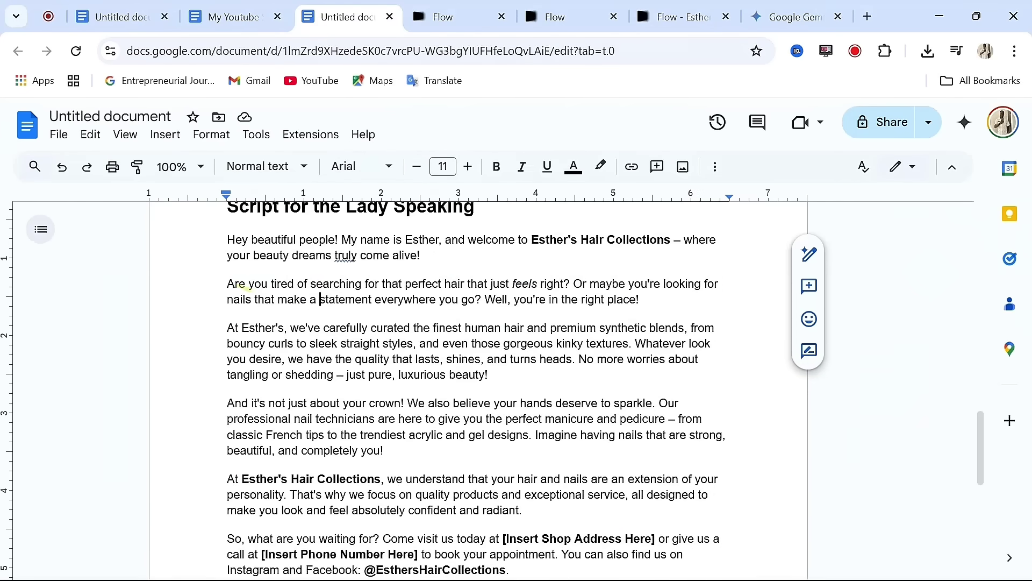